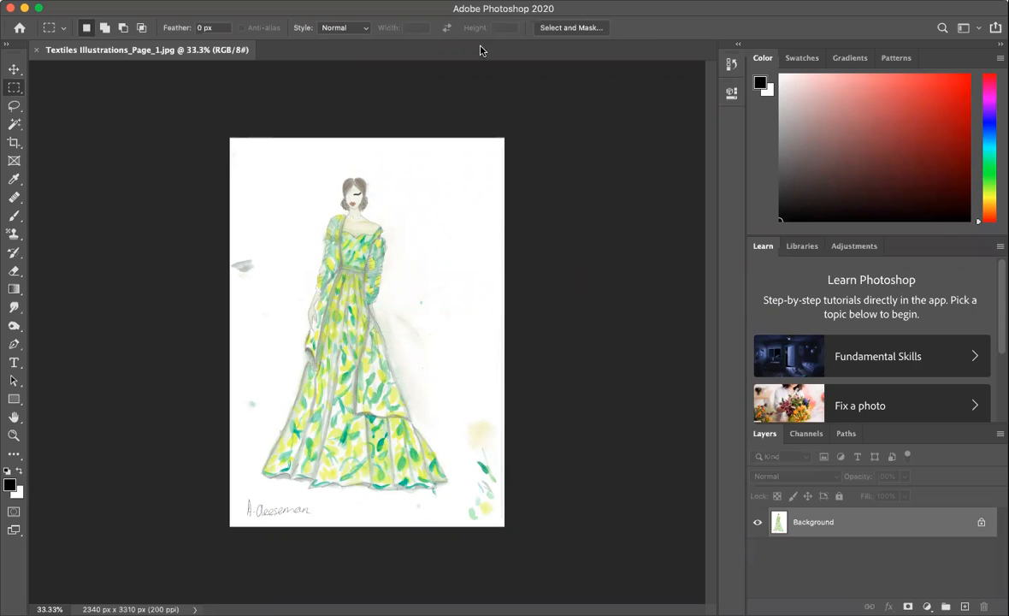
Step: Duplicate the Background layer under the name "layer 1" and hide the original Background layer
left_click(430, 1)
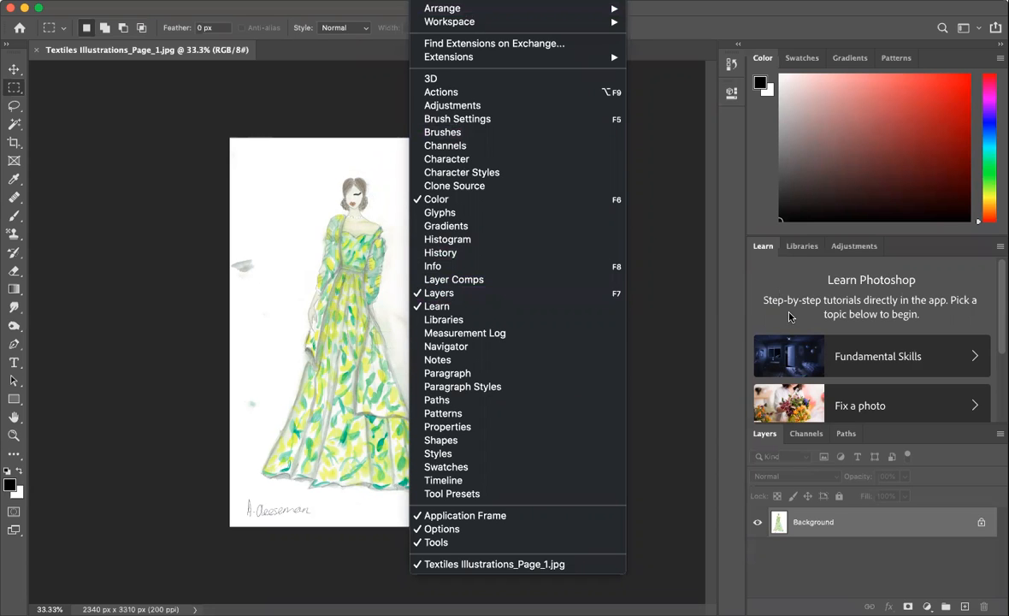
left_click(768, 439)
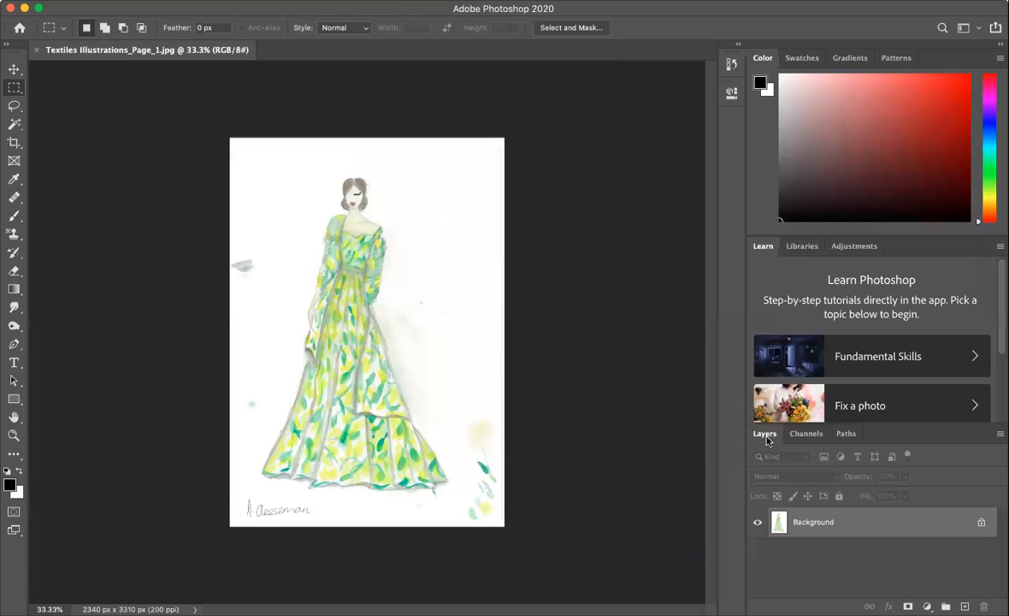
right_click(798, 531)
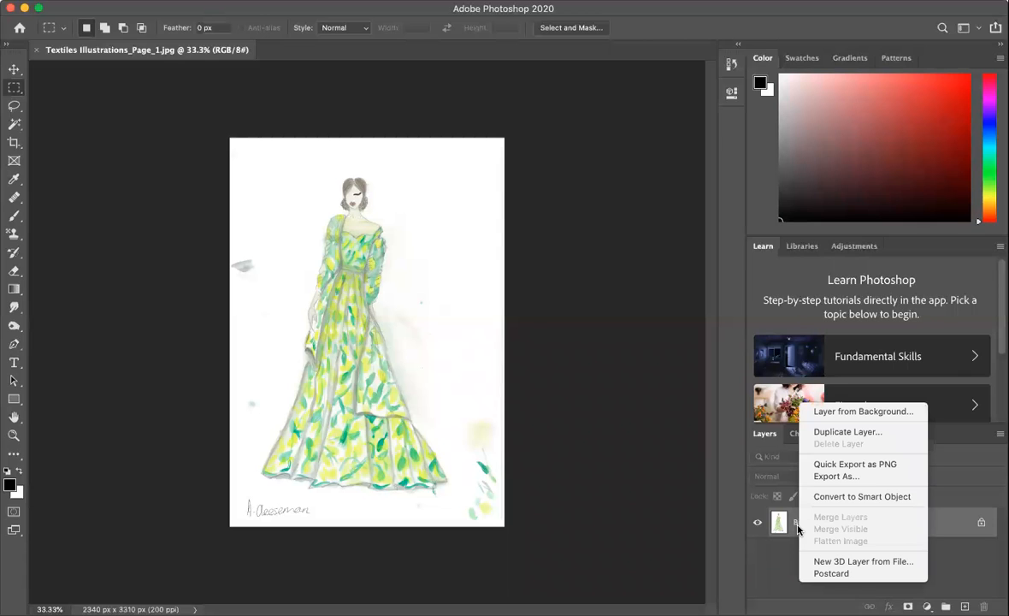
left_click(833, 438)
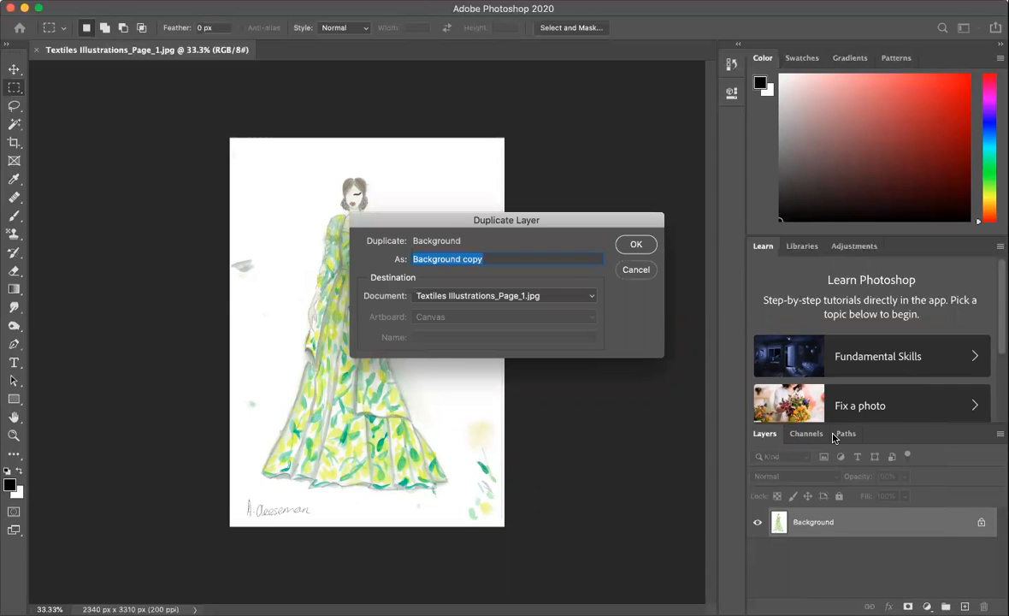
key("BackSpace")
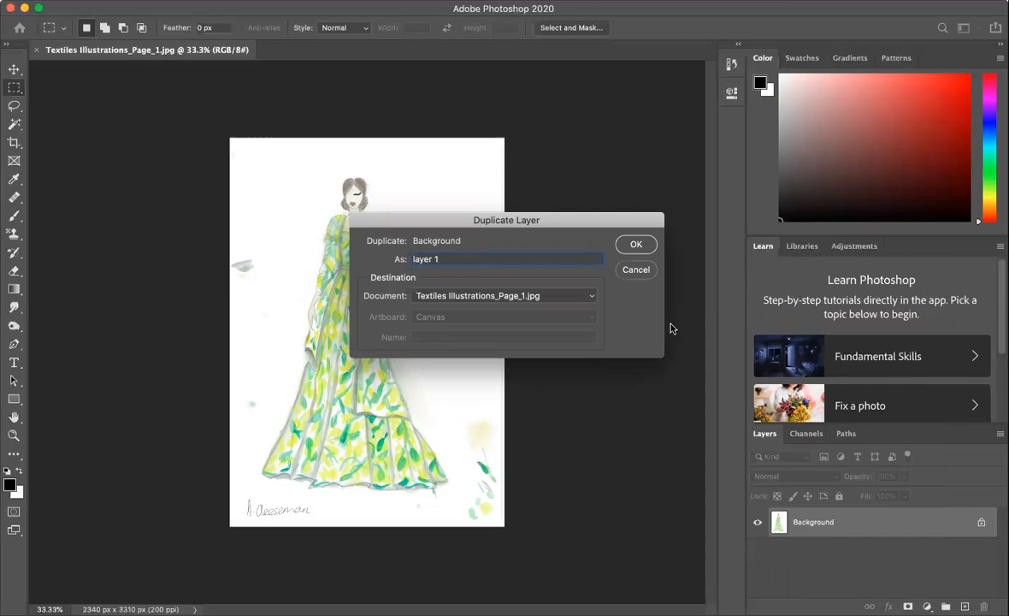
left_click(632, 244)
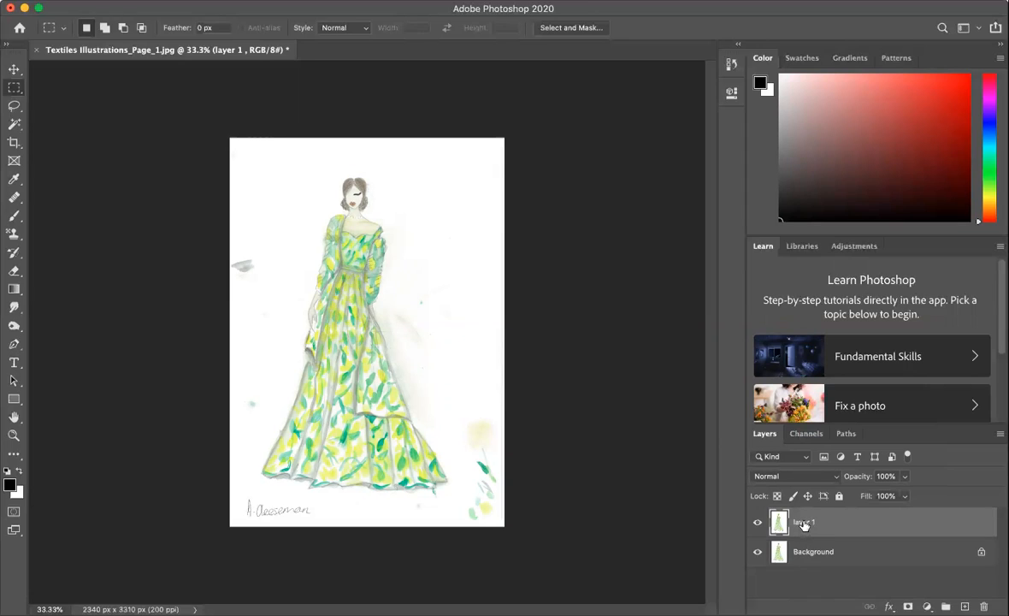
left_click(757, 553)
Step: Select the white paper around the figure on layer 1 with the Magic Wand and delete it
scroll(496, 206, "up", 3)
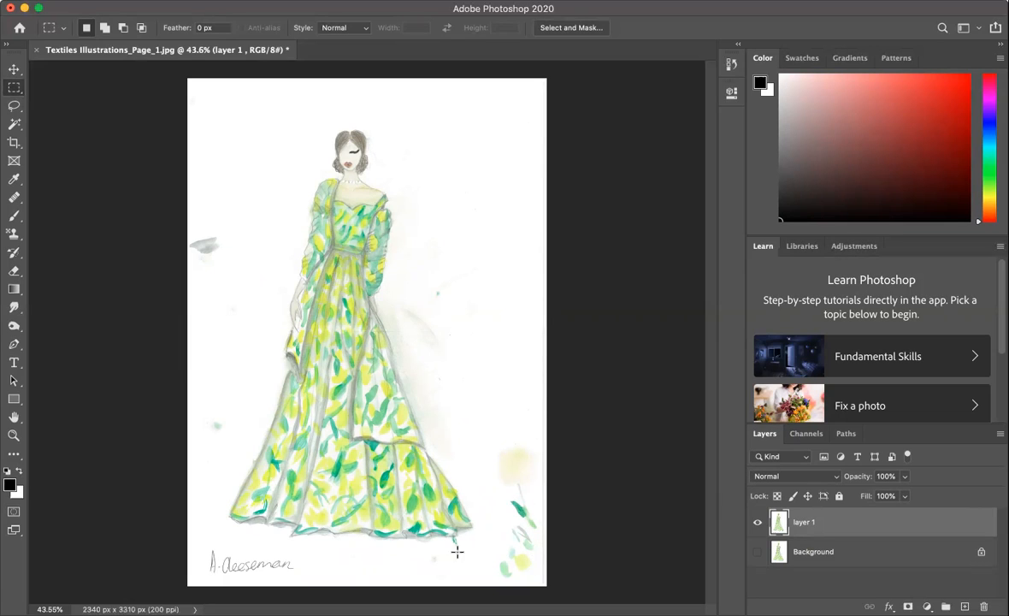
left_click(23, 116)
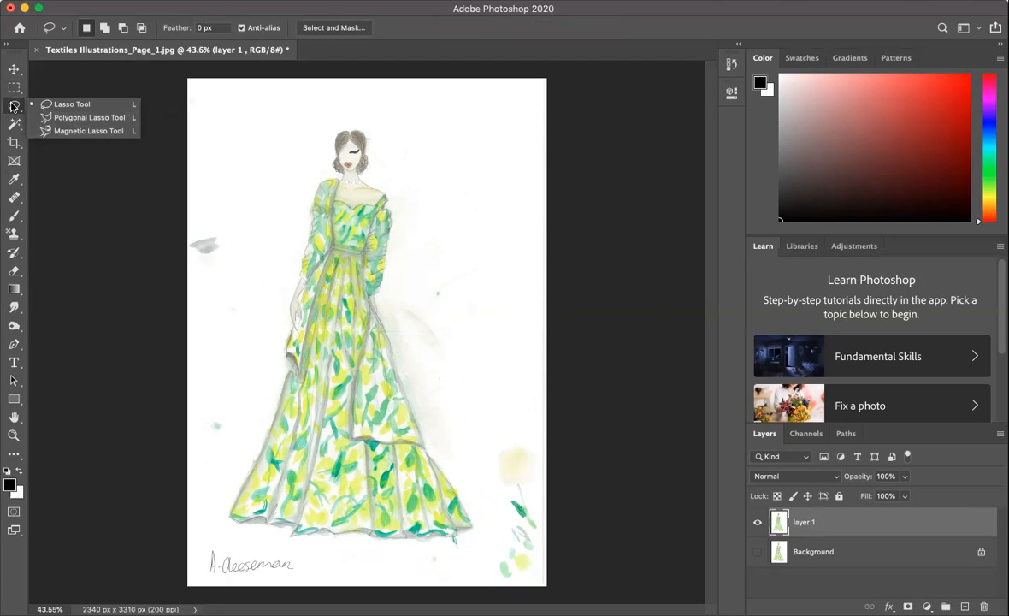
left_click(14, 105)
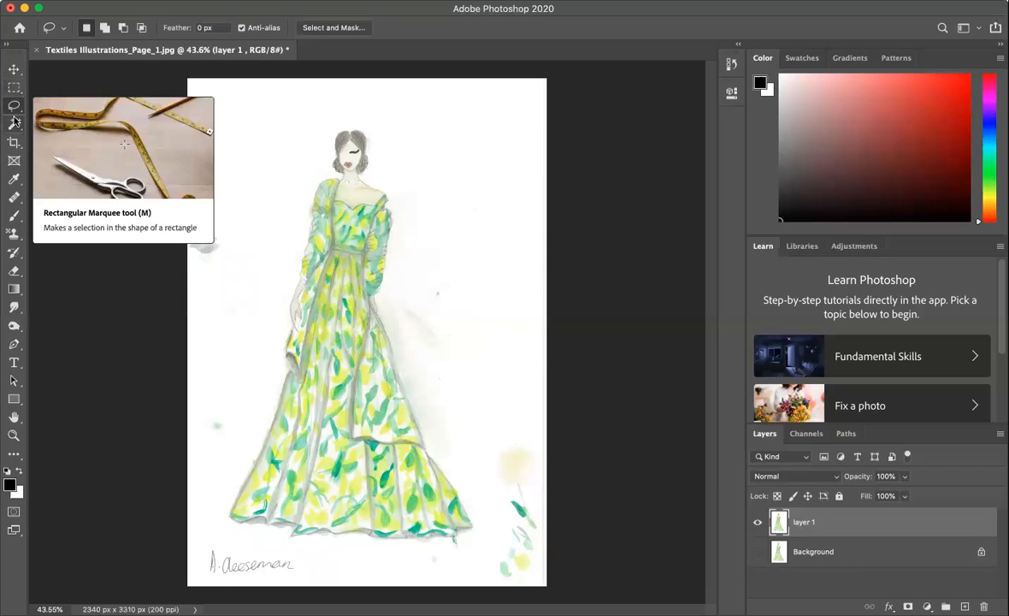
left_click(14, 127)
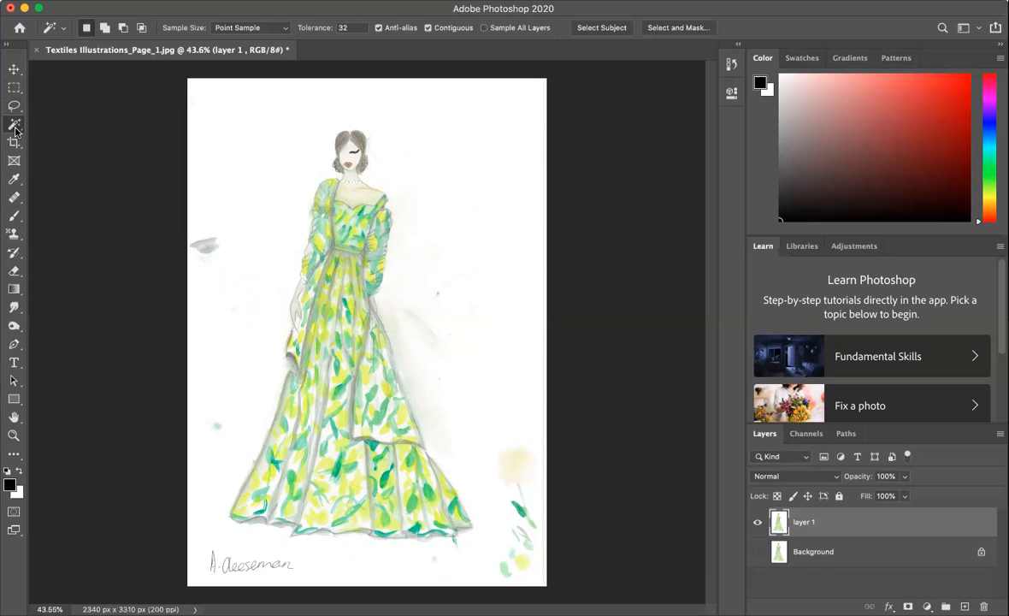
left_click(15, 127)
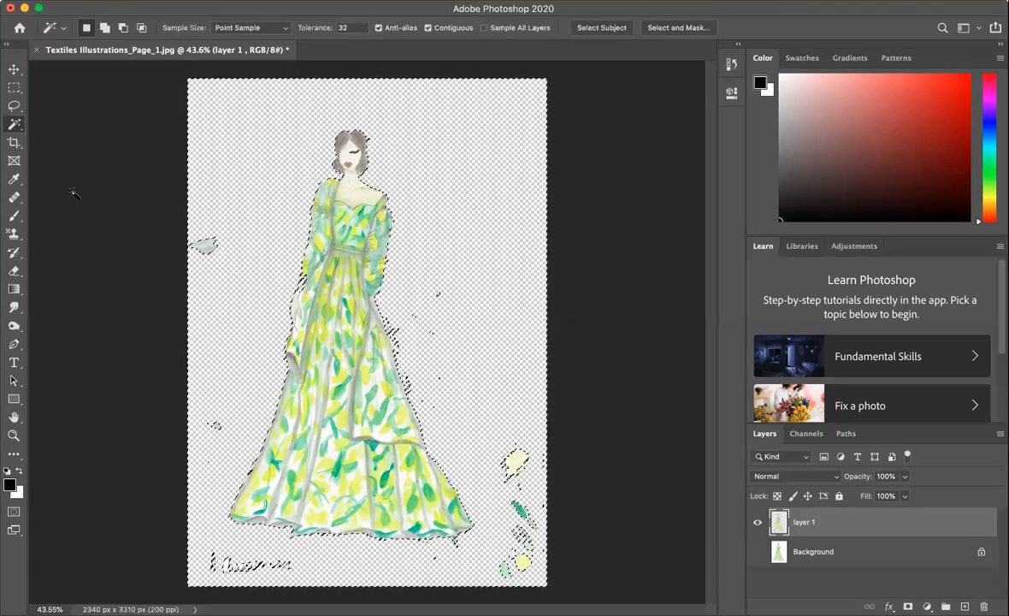
Step: Add a rectangular marquee around the flower and leaf paint marks near the illustration's lower right corner and delete them
left_click(14, 88)
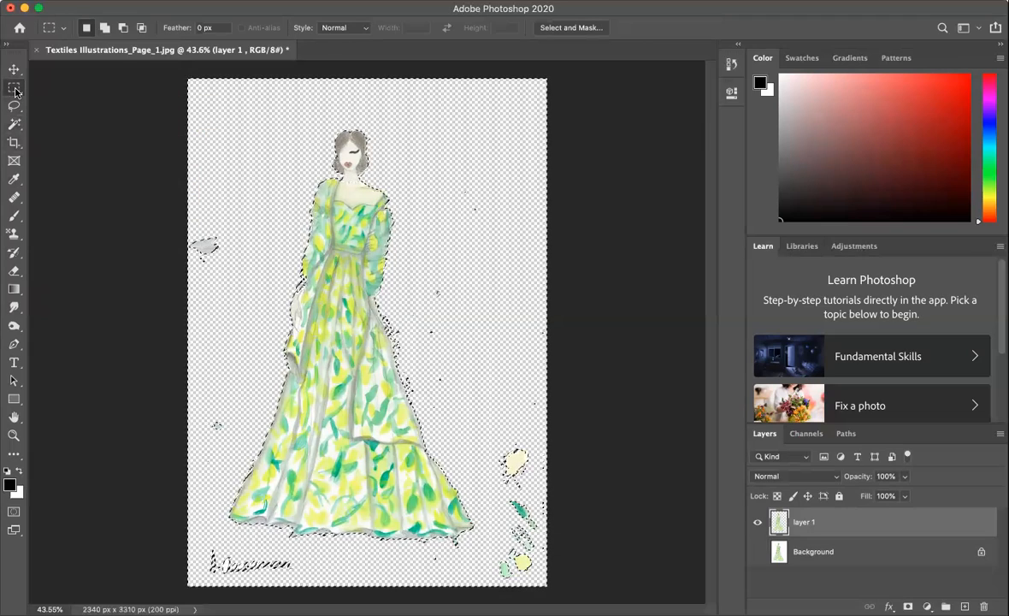
left_click_drag(465, 375, 537, 521)
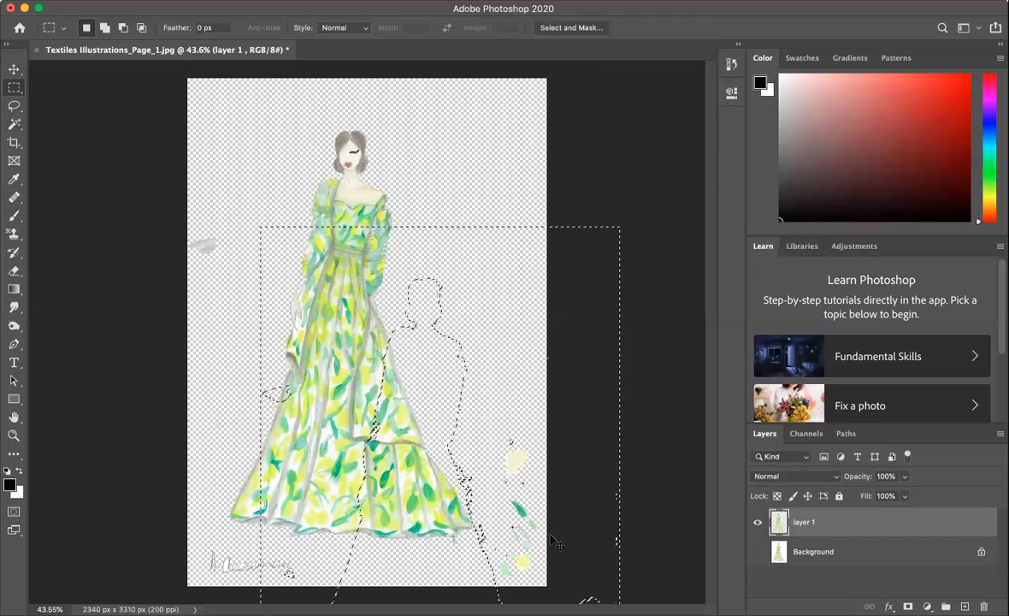
key("super+z")
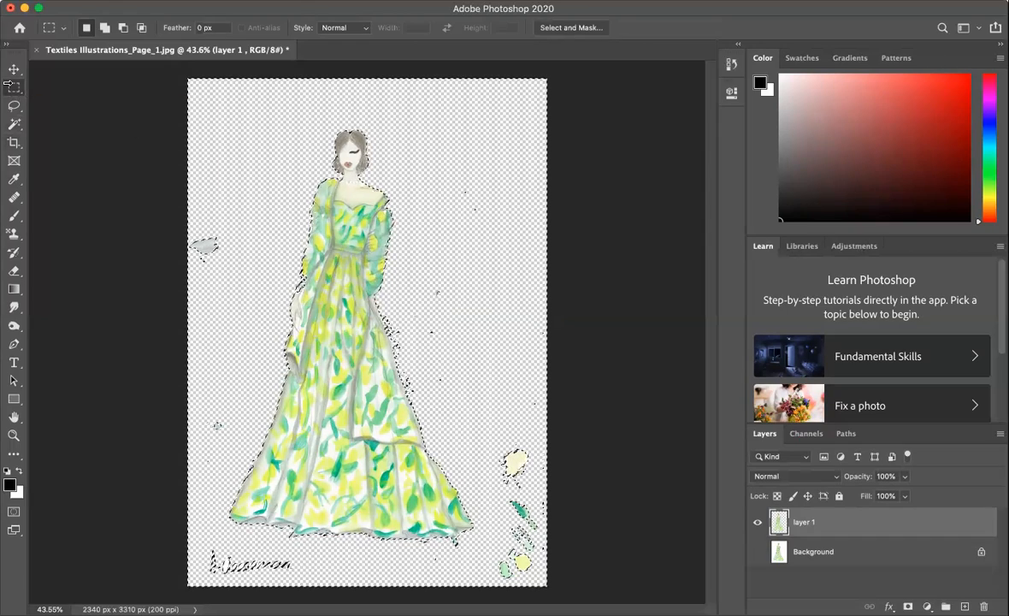
key("shift")
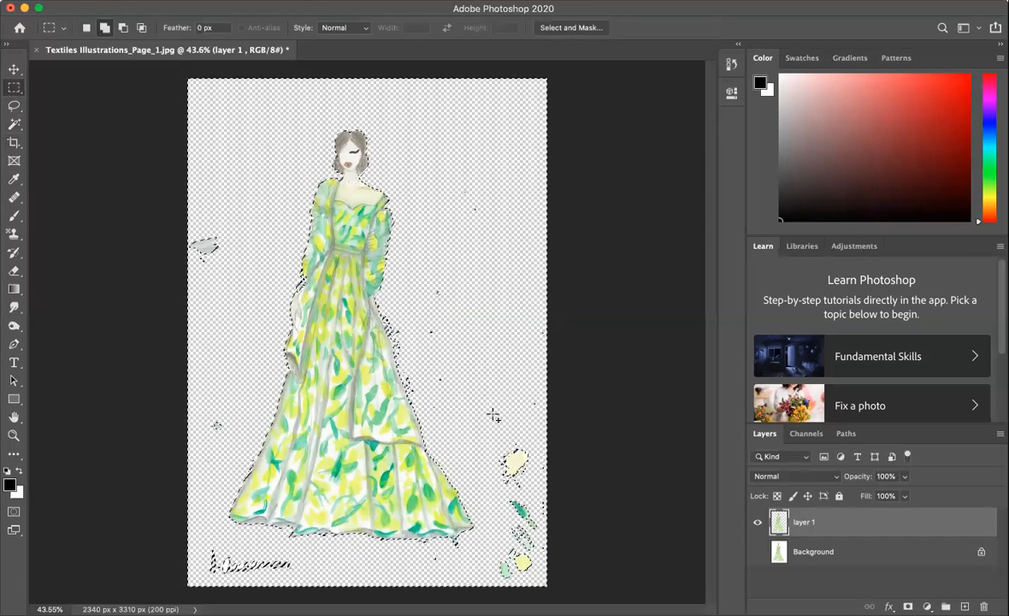
left_click_drag(476, 417, 551, 612)
key("Delete")
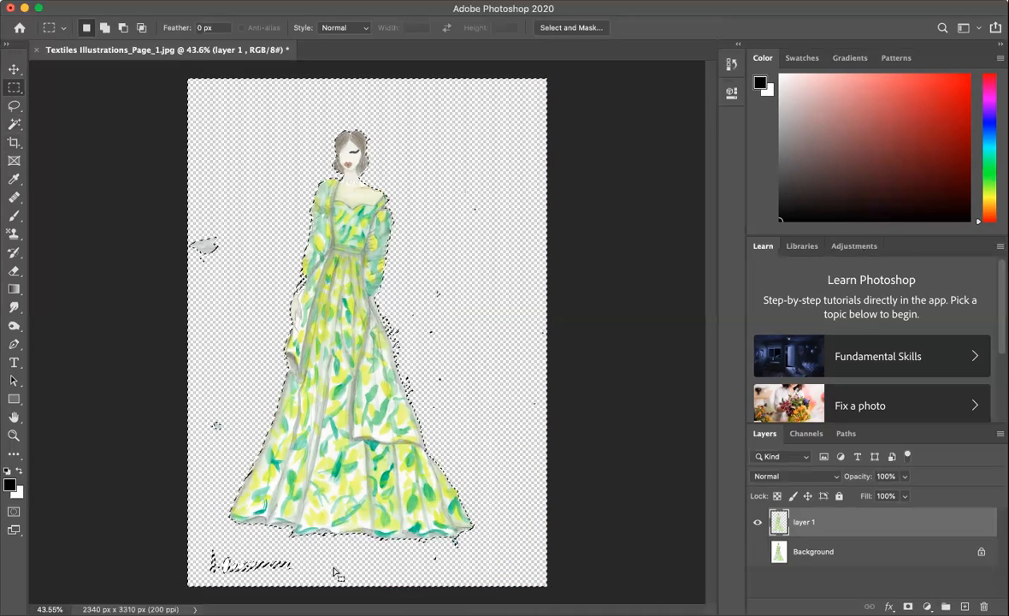
Step: Delete the signature, the smudges beside the dress and the stray specks around the figure using added rectangular marquees
key("shift")
left_click_drag(327, 577, 180, 544)
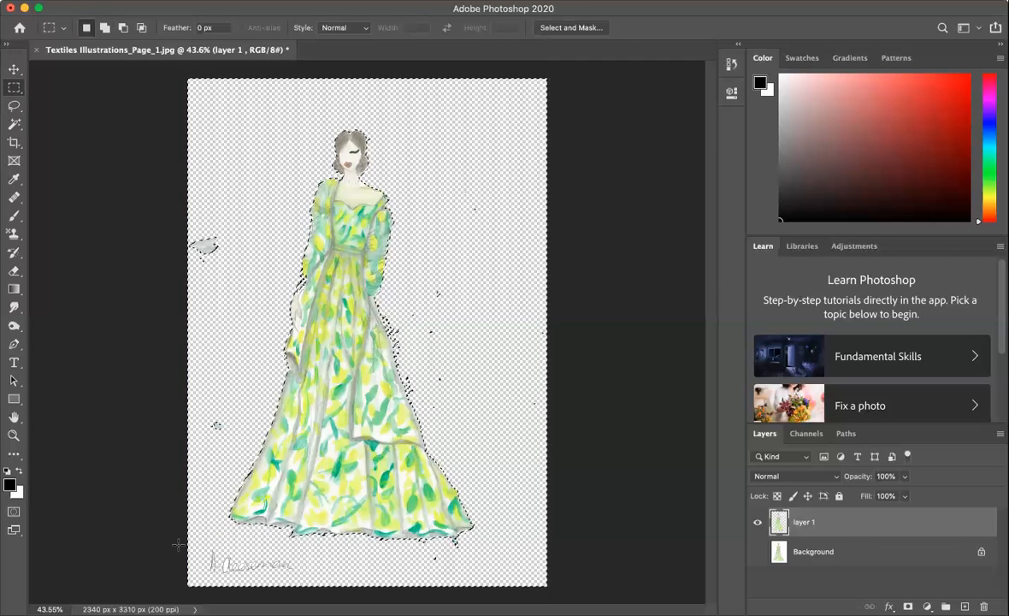
key("Delete")
key("shift")
left_click_drag(224, 425, 198, 176)
key("Delete")
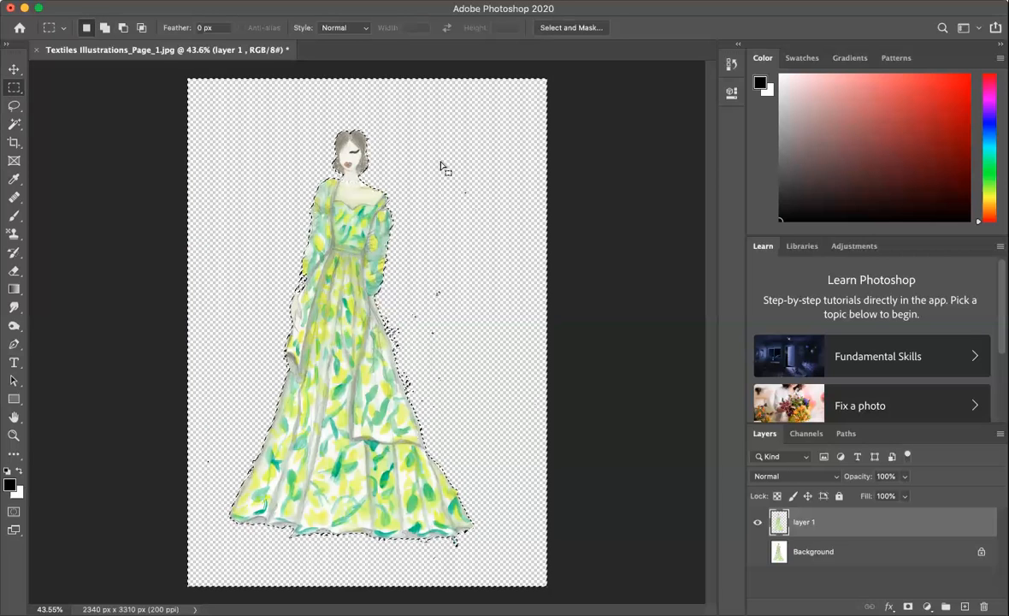
left_click_drag(410, 197, 500, 398)
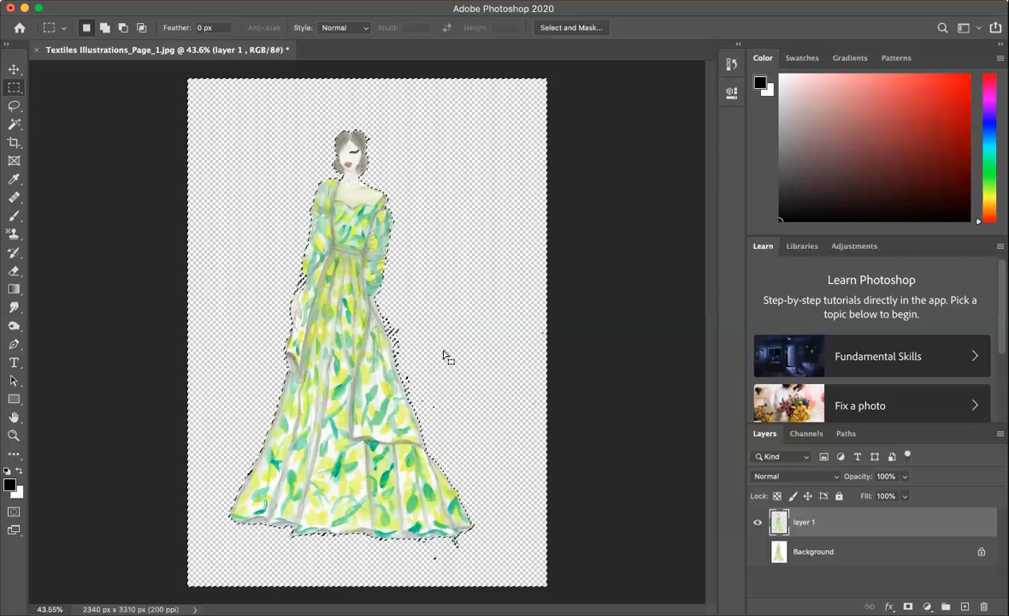
left_click_drag(451, 562, 402, 555)
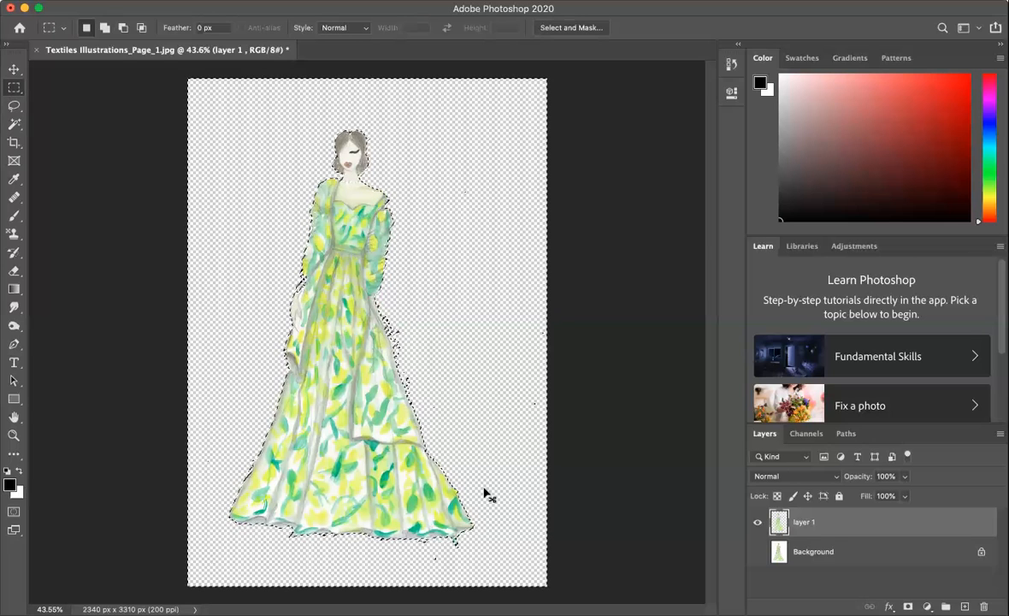
Step: Undo the latest clears and rectangular marquees one at a time, back to before the signature was removed
left_click(112, 0)
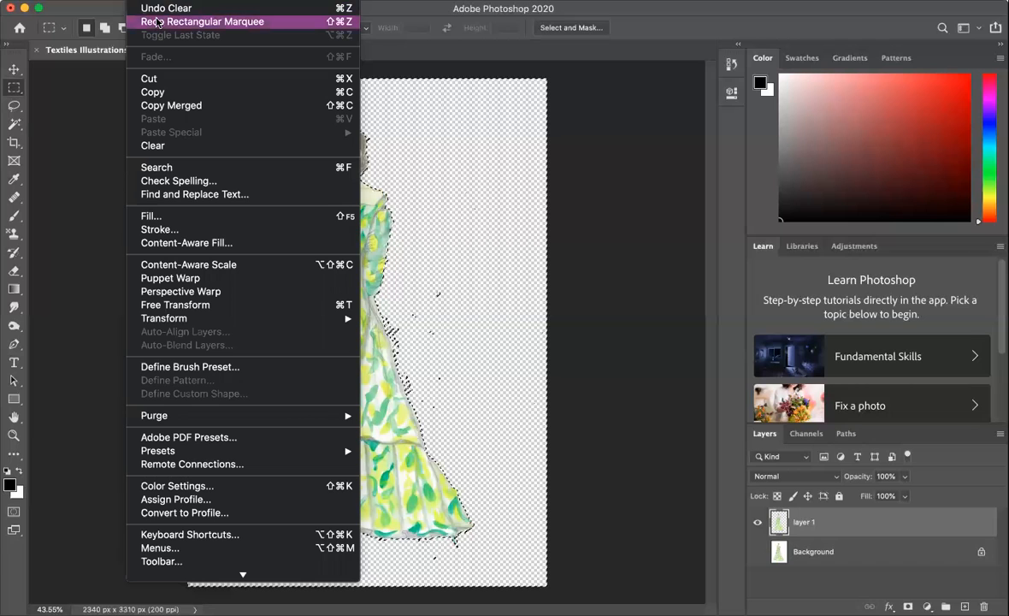
left_click(157, 9)
left_click(155, 1)
left_click(155, 8)
left_click(154, 1)
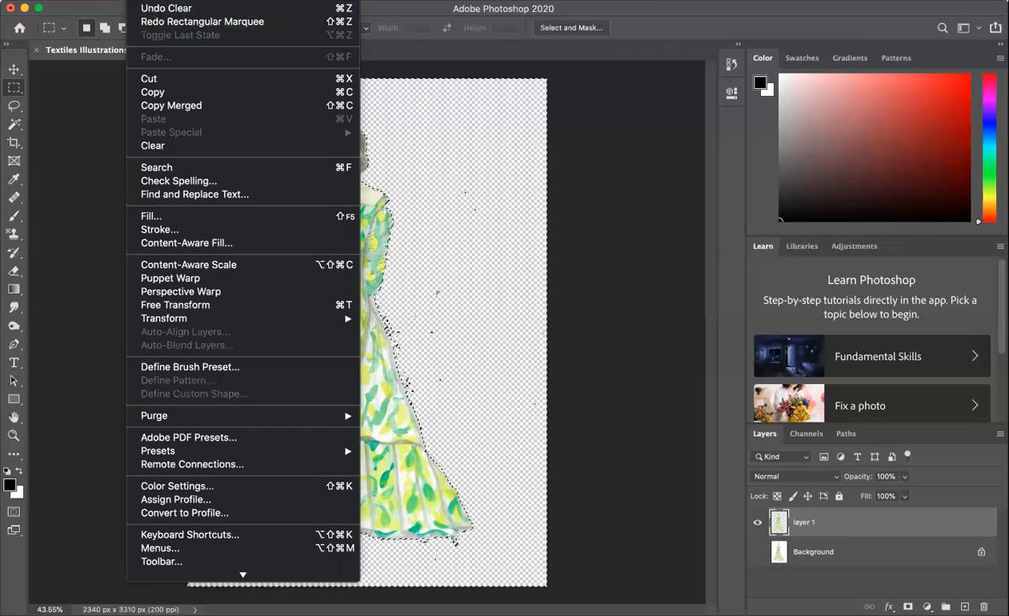
left_click(156, 8)
left_click(154, 1)
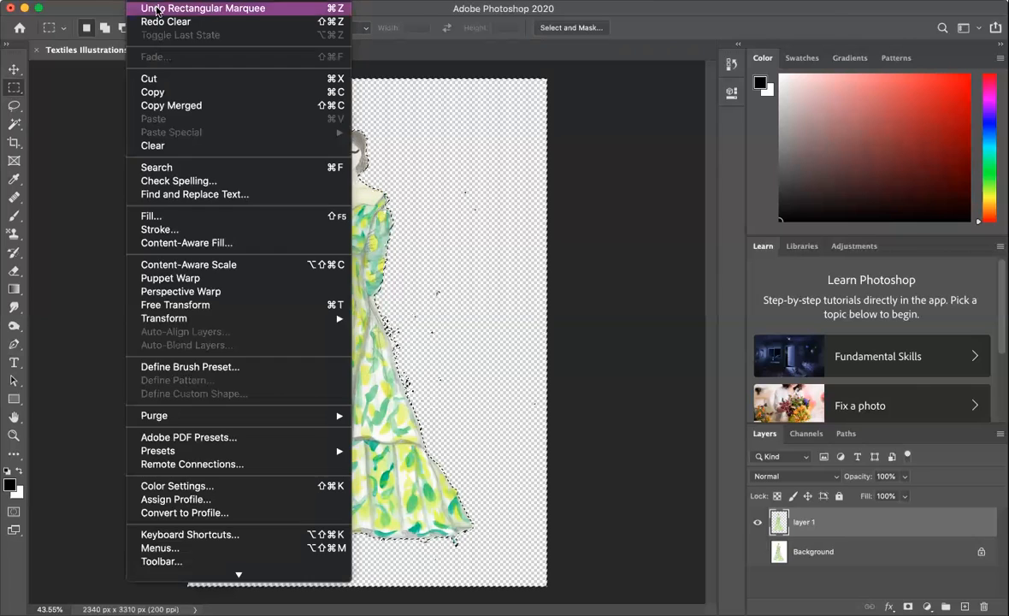
left_click(155, 9)
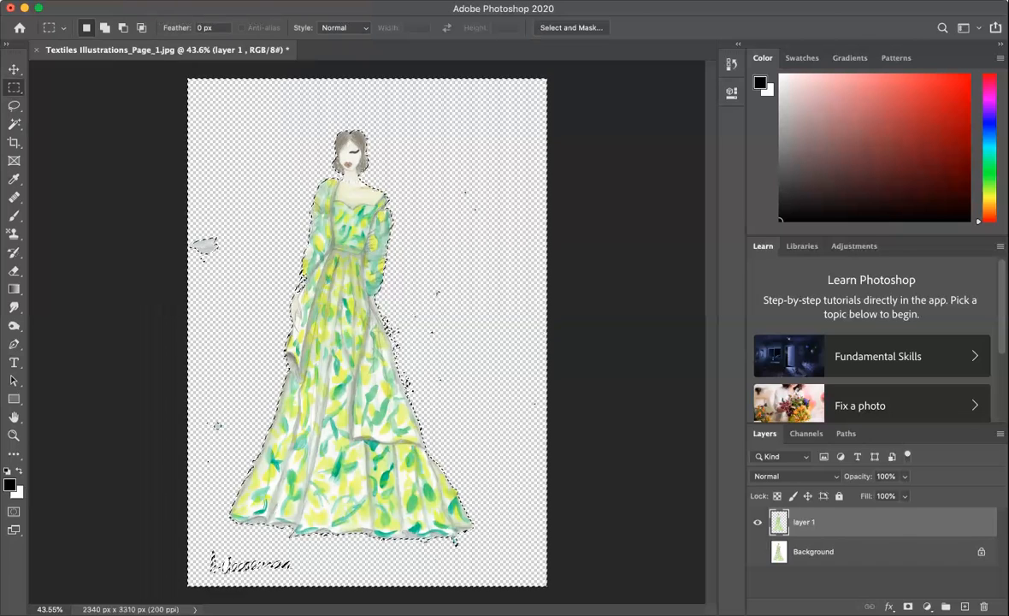
Step: Show and enlarge the History panel, and revert the image to the Layer Visibility state
left_click(429, 1)
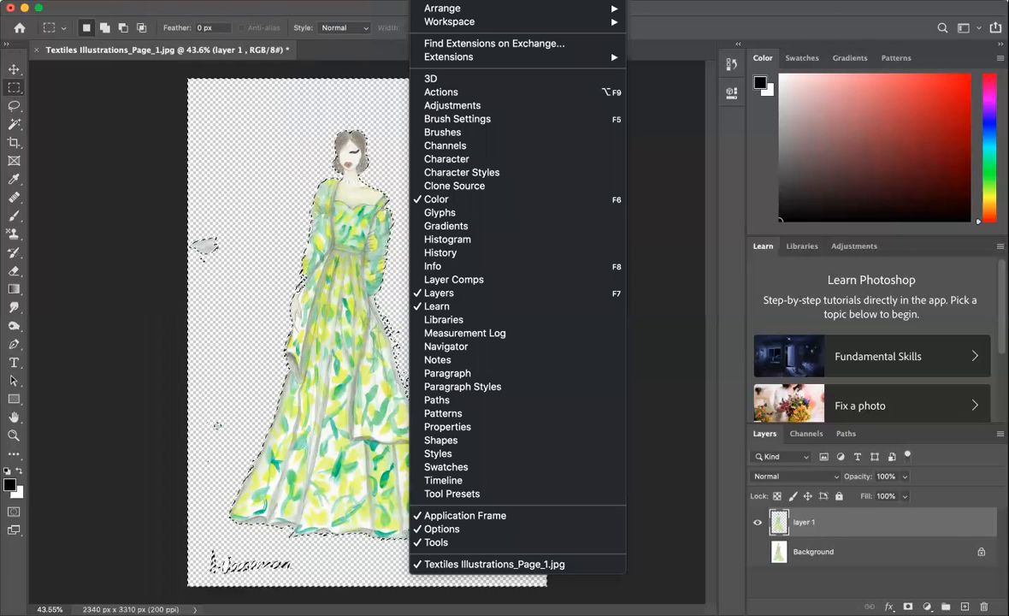
left_click(432, 254)
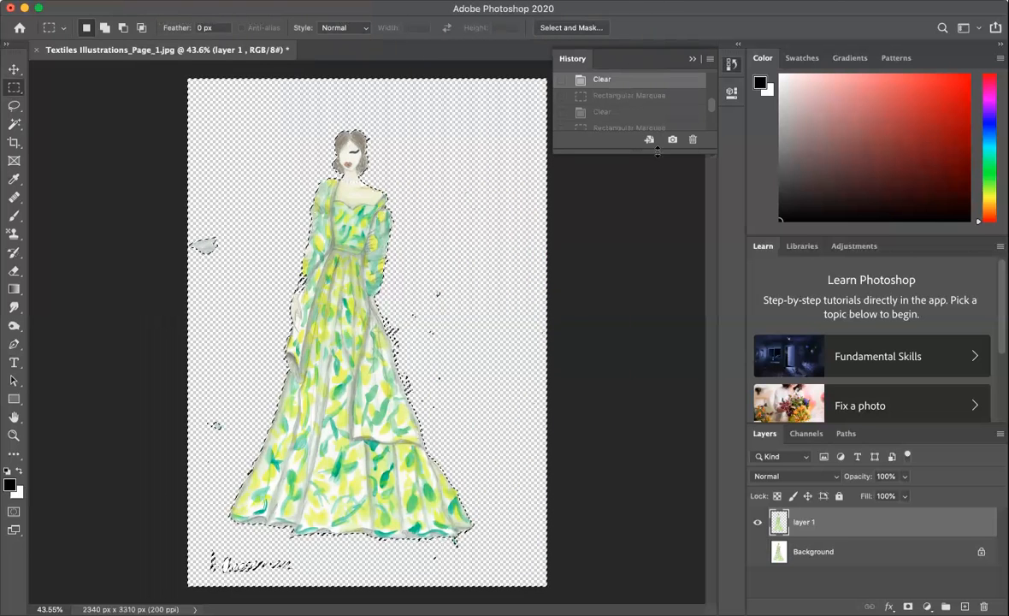
left_click_drag(667, 152, 669, 359)
scroll(660, 215, "up", 1)
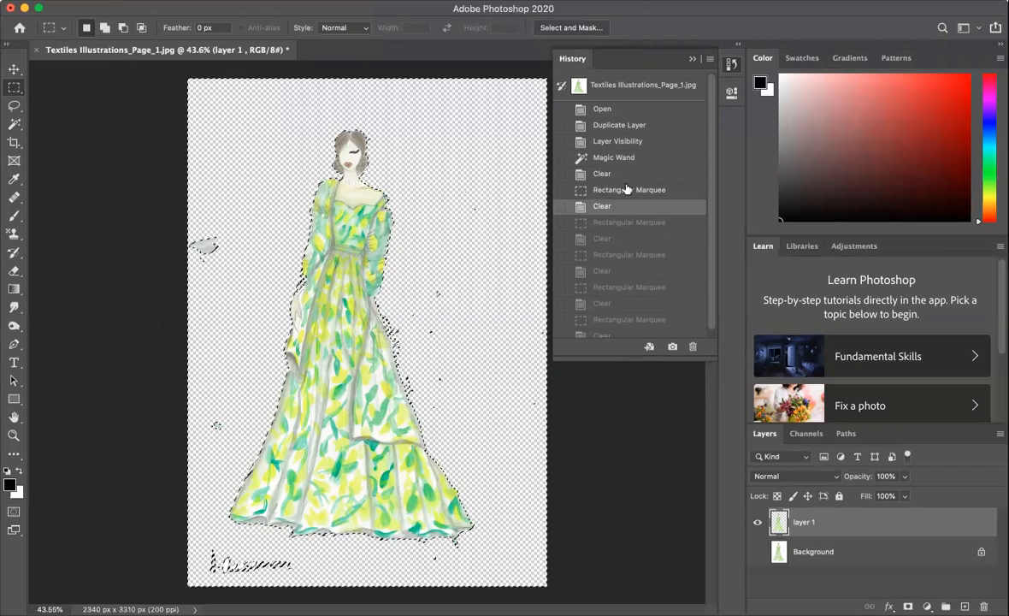
left_click(627, 143)
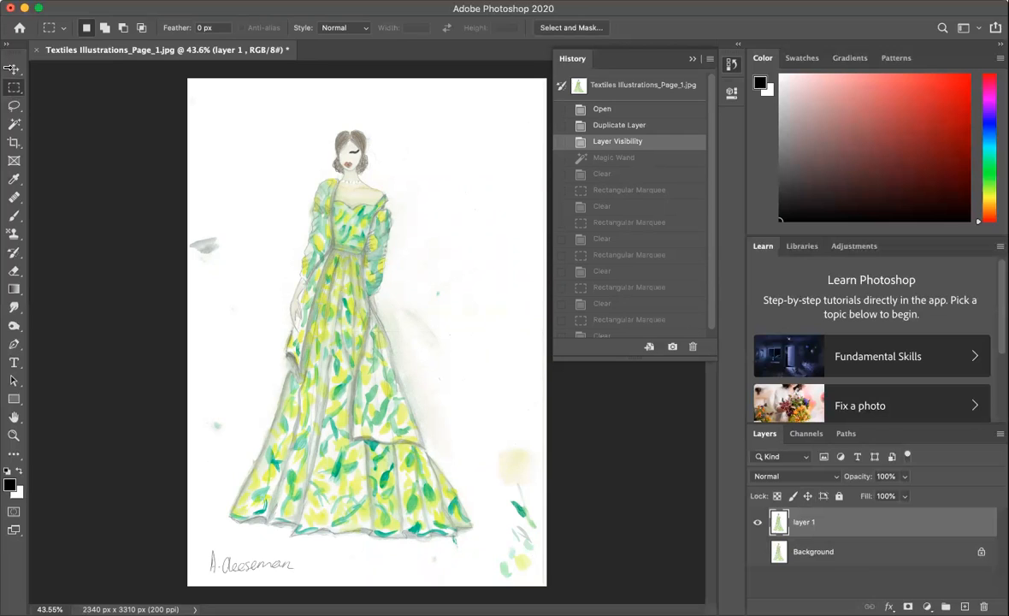
Step: Try brushing a Quick Selection over the white background along the figure's left side, and undo both selection strokes
left_click(15, 127)
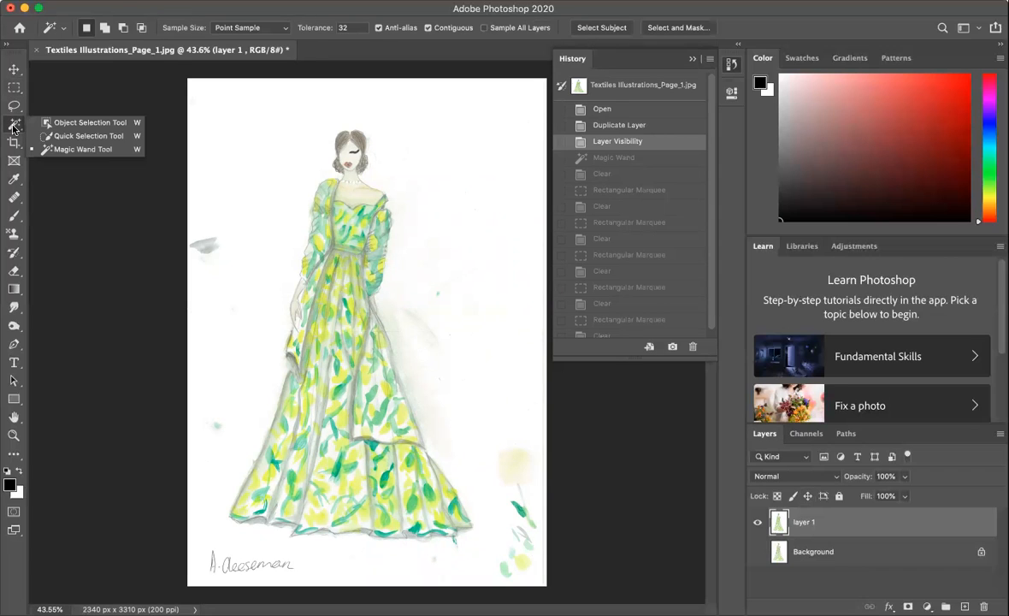
left_click(89, 136)
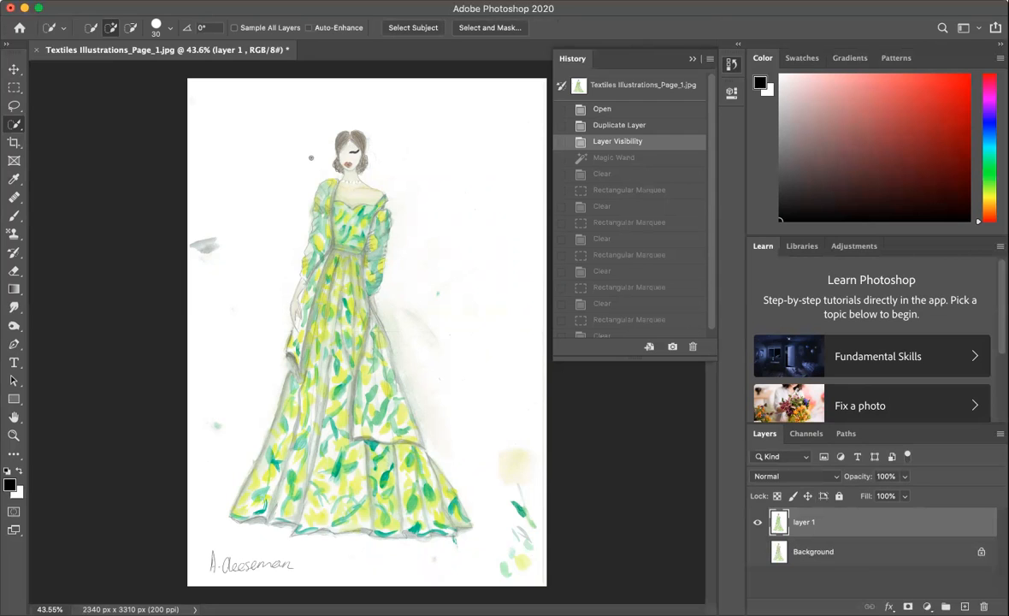
left_click_drag(300, 154, 231, 107)
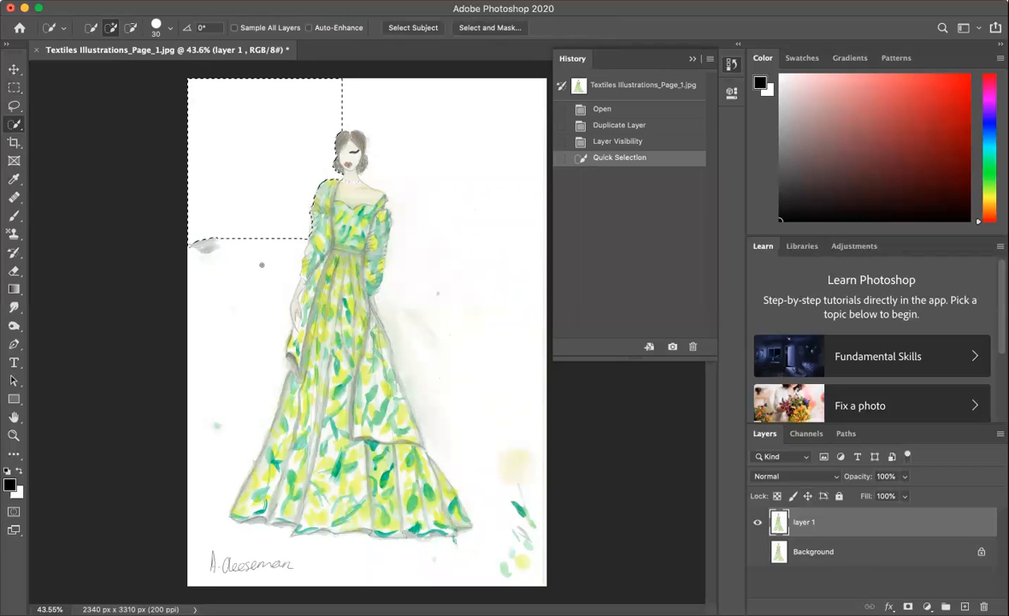
mouse_move(232, 322)
left_mouse_down()
mouse_move(208, 468)
mouse_move(226, 349)
left_mouse_up()
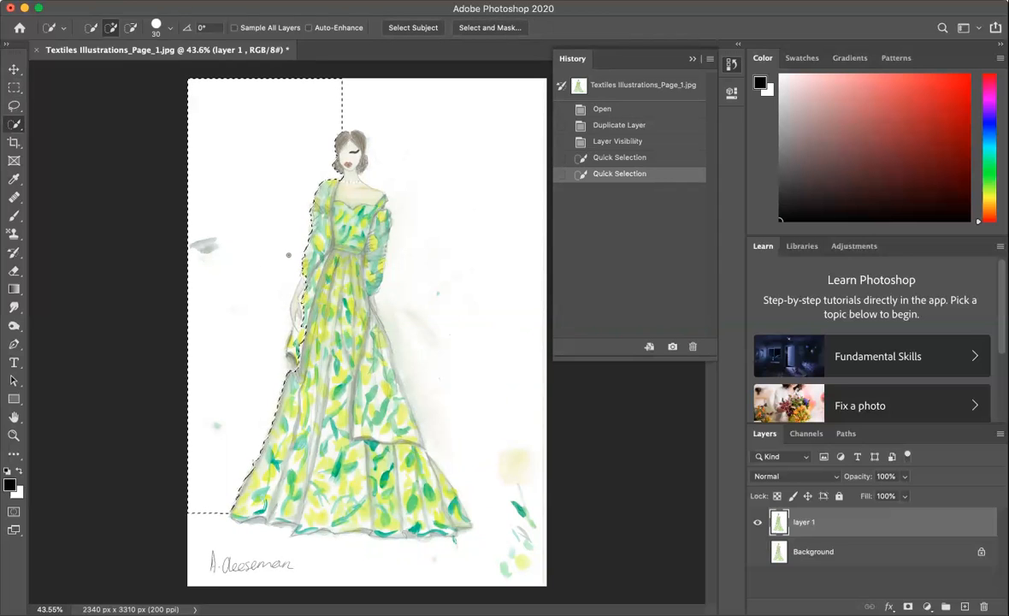
key("super+z")
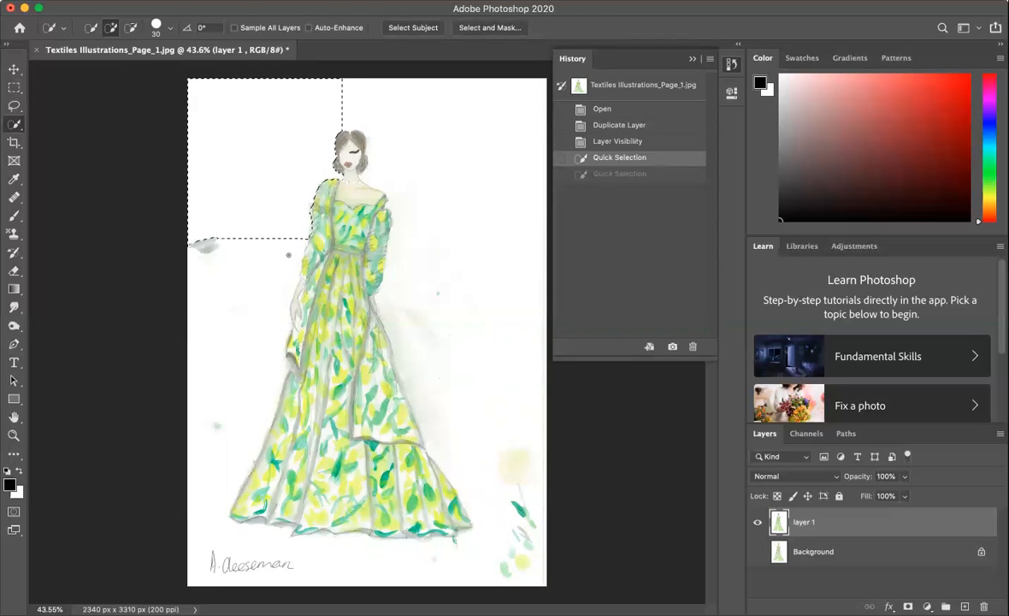
key("super+z")
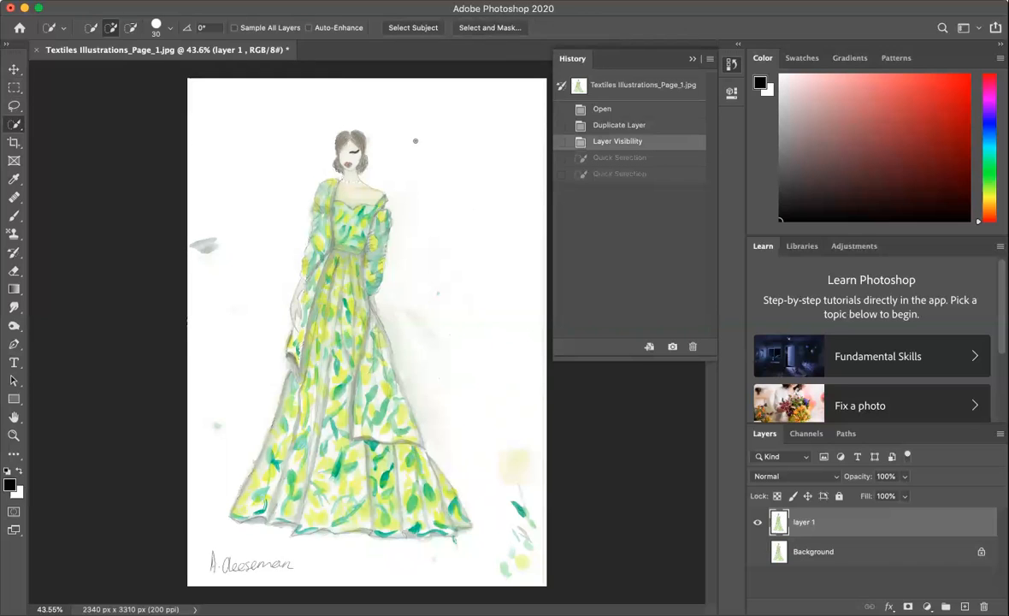
Step: Select the white background around the figure with the Magic Wand at tolerance 32
left_click(13, 126)
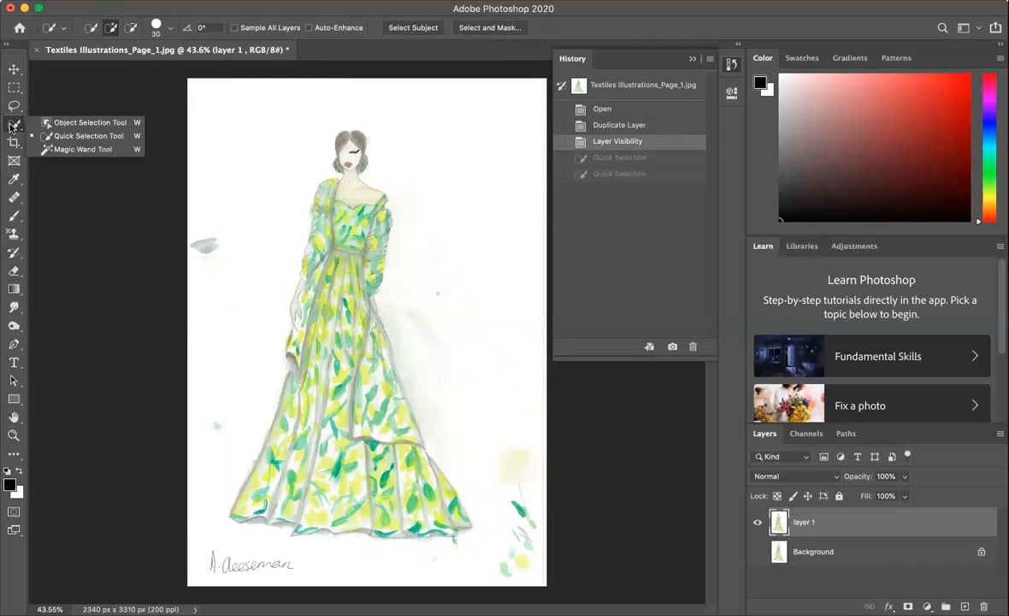
left_click(100, 151)
left_click(227, 140)
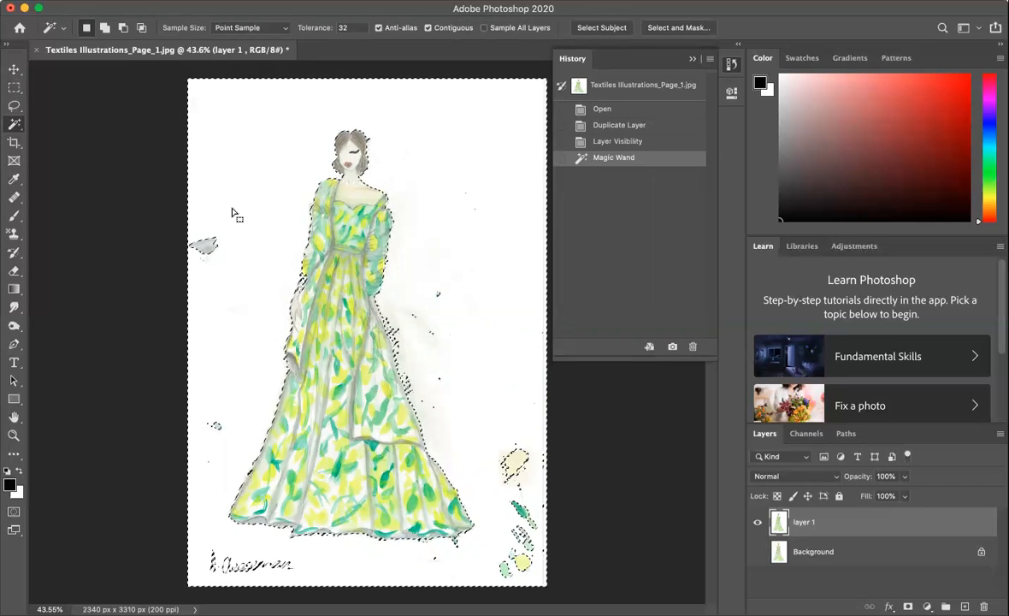
Step: Add the colour swatches, signature, smudges and stray specks around the figure to the background selection using rectangular marquees
left_click(16, 89)
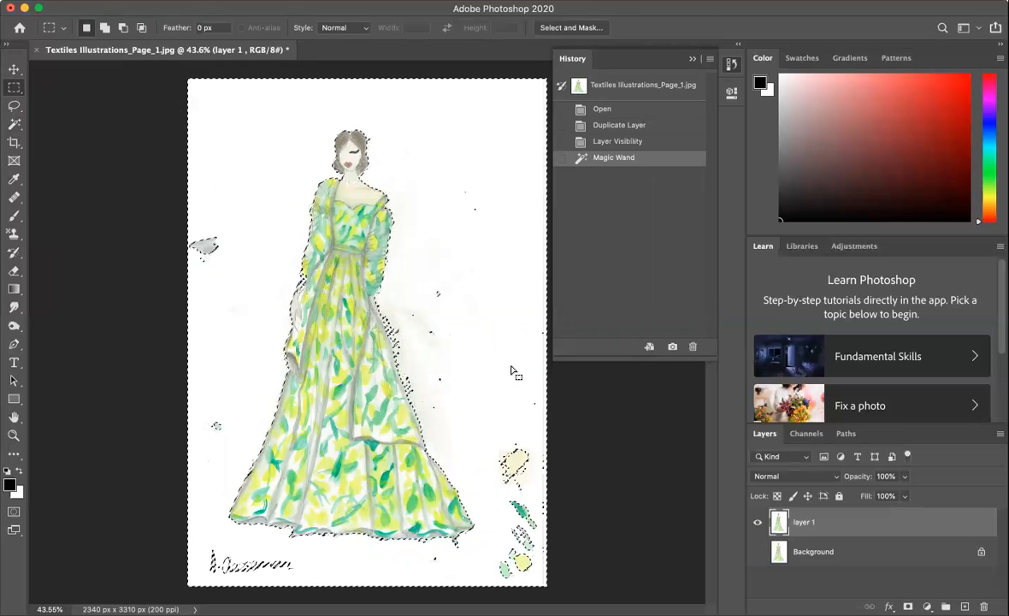
key("shift")
mouse_move(553, 572)
left_mouse_down()
mouse_move(544, 565)
mouse_move(556, 580)
left_mouse_up()
key("shift")
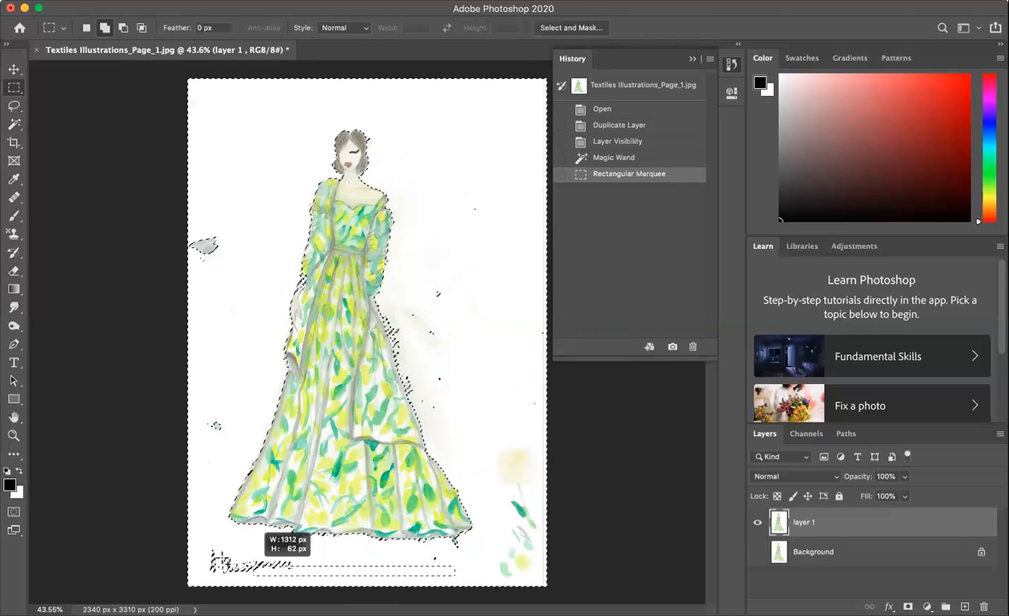
left_click_drag(190, 555, 189, 552)
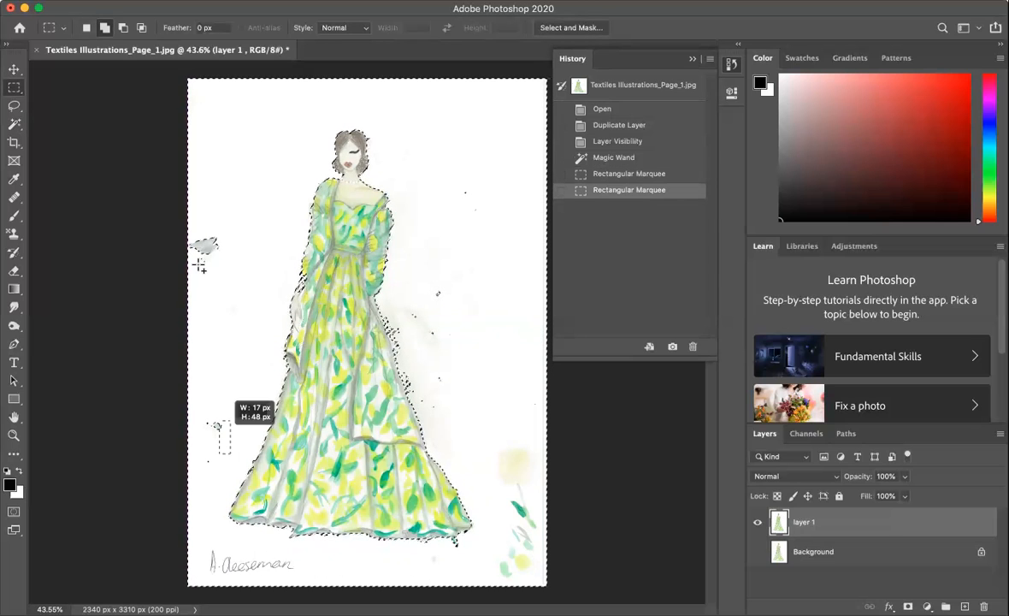
left_click_drag(181, 217, 182, 217)
key("shift")
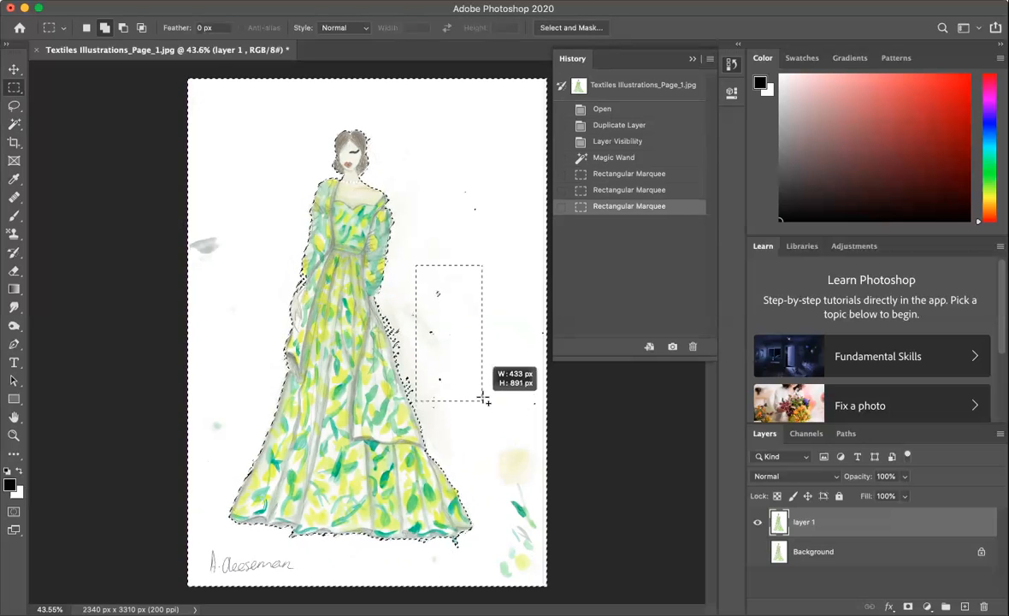
left_click_drag(498, 414, 496, 409)
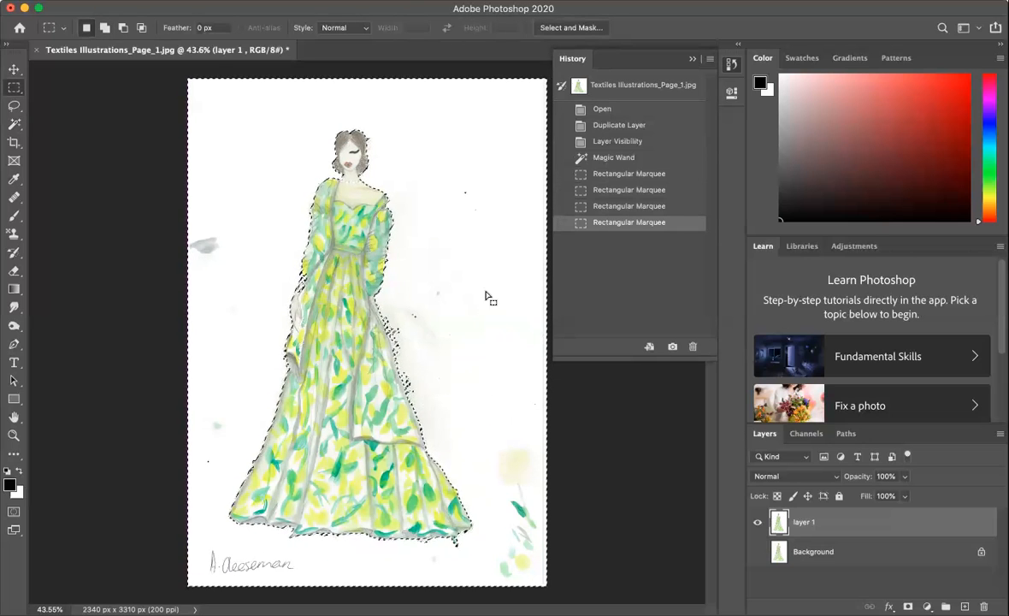
left_click_drag(444, 166, 492, 236)
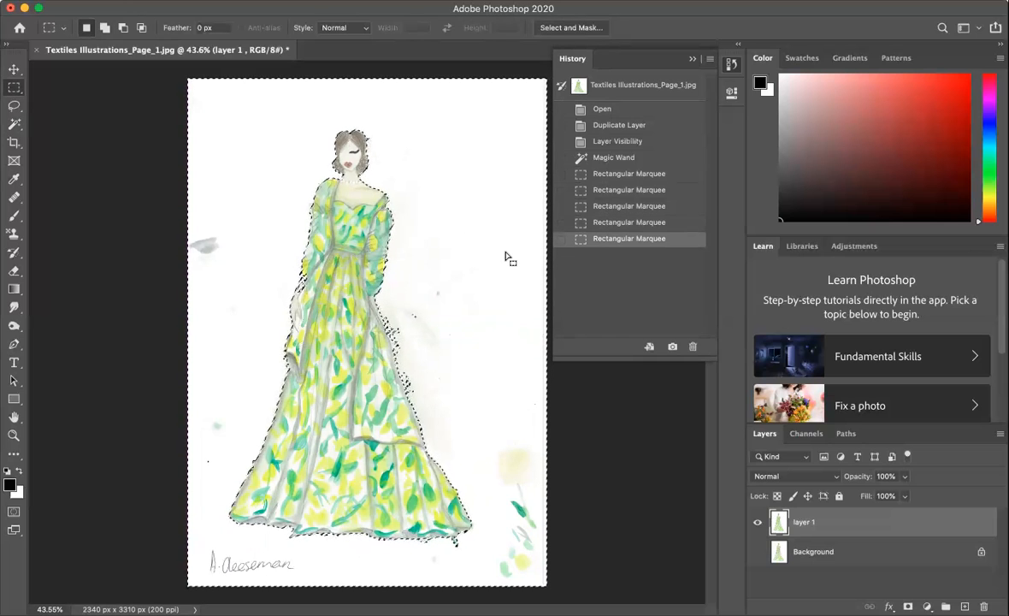
Step: Clear the selected background and marks from layer 1, and invert the selection to the figure
key("Delete")
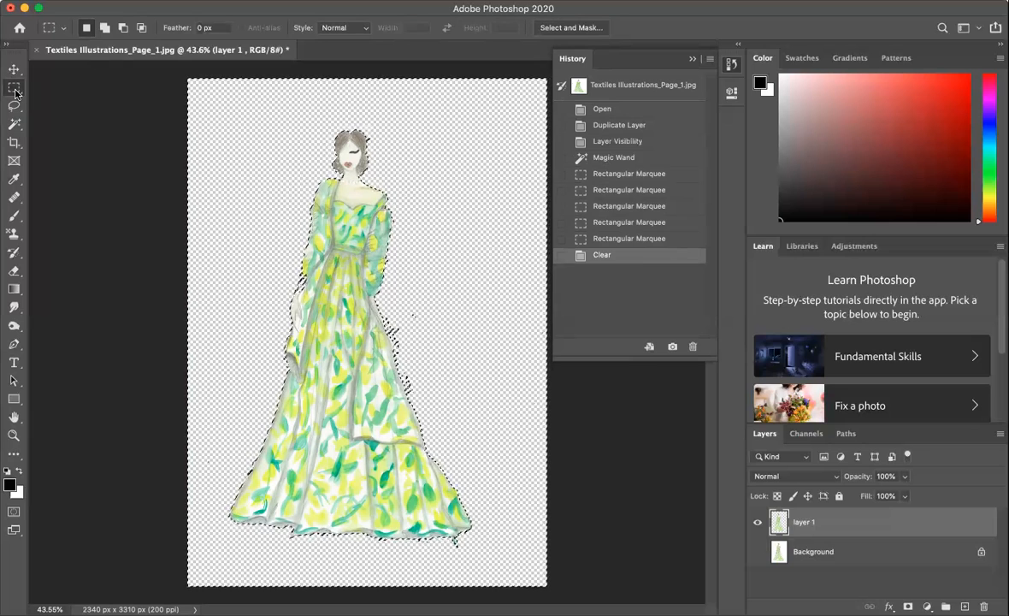
right_click(357, 214)
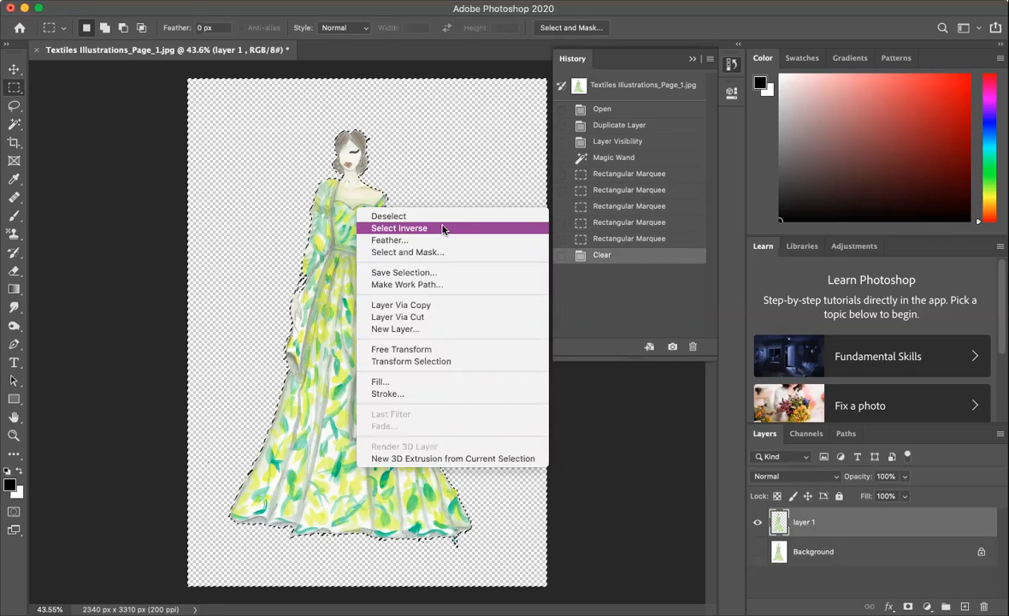
left_click(443, 229)
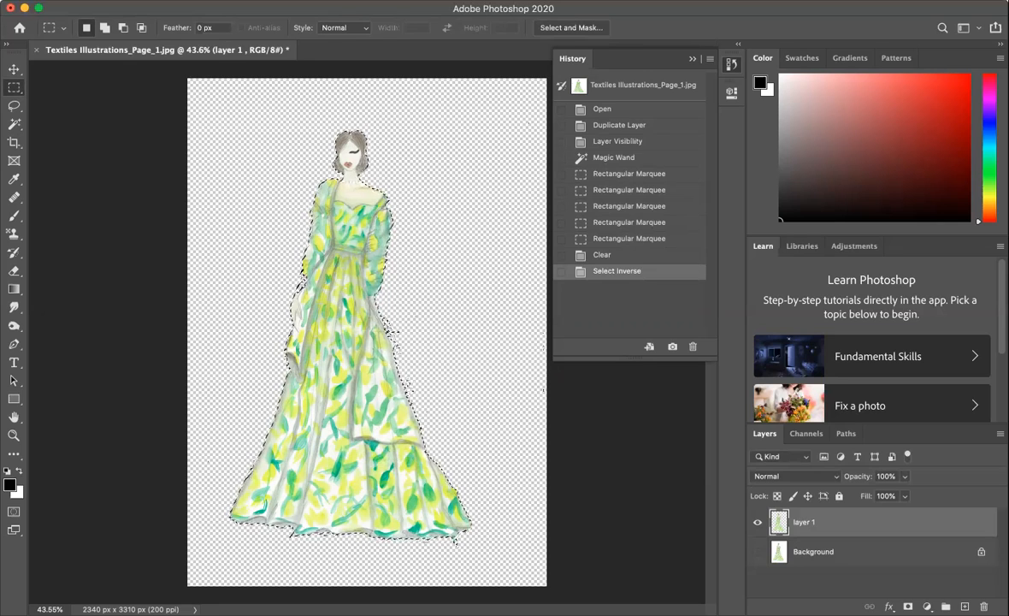
Step: Try a Brightness/Contrast adjustment on the figure with brightness -2 and contrast -5, and cancel it
left_click(176, 0)
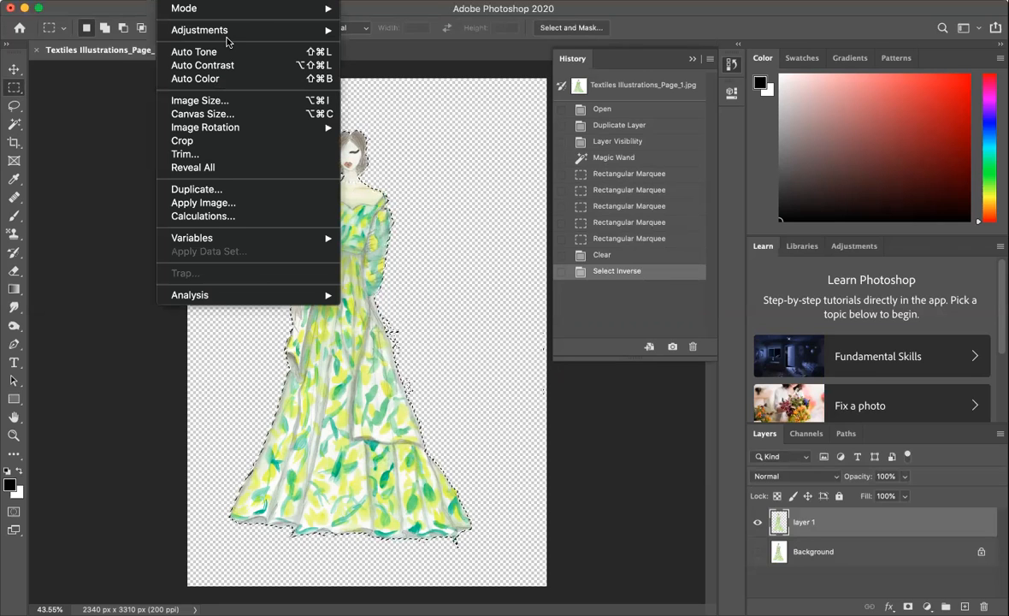
mouse_move(204, 37)
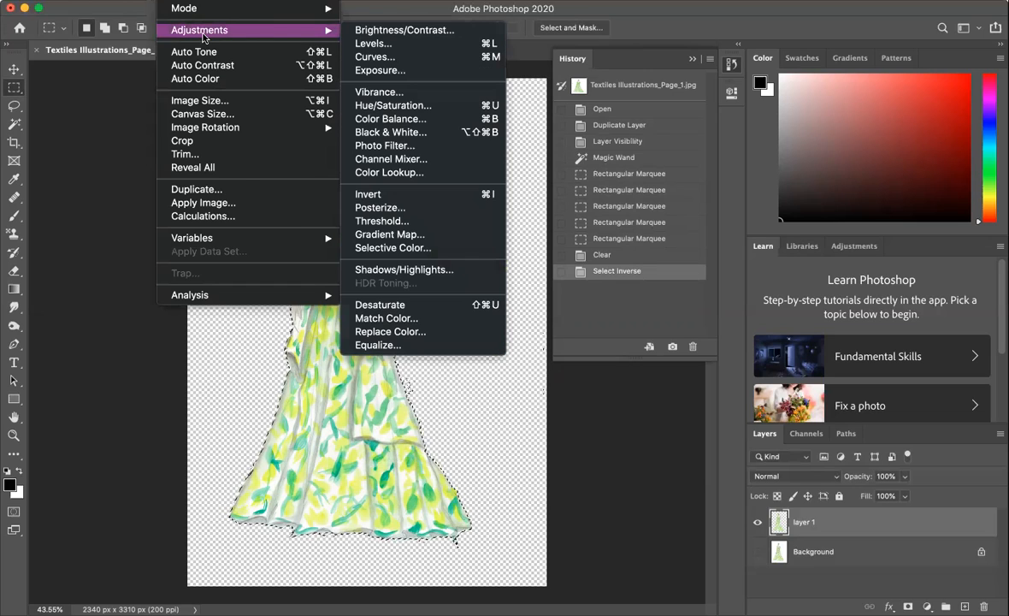
left_click(453, 32)
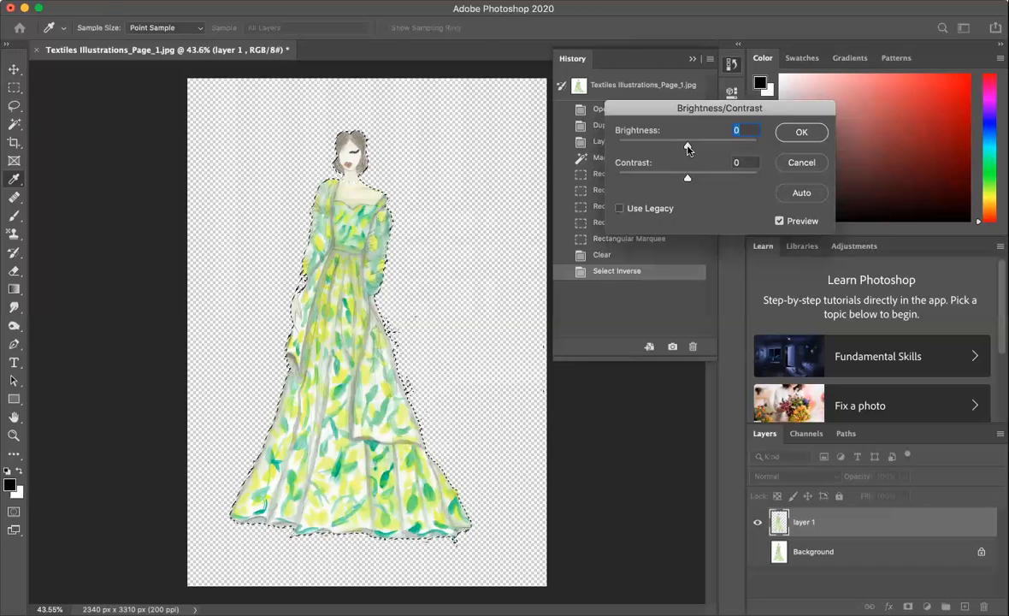
mouse_move(688, 149)
left_mouse_down()
mouse_move(751, 155)
mouse_move(649, 150)
mouse_move(687, 149)
left_mouse_up()
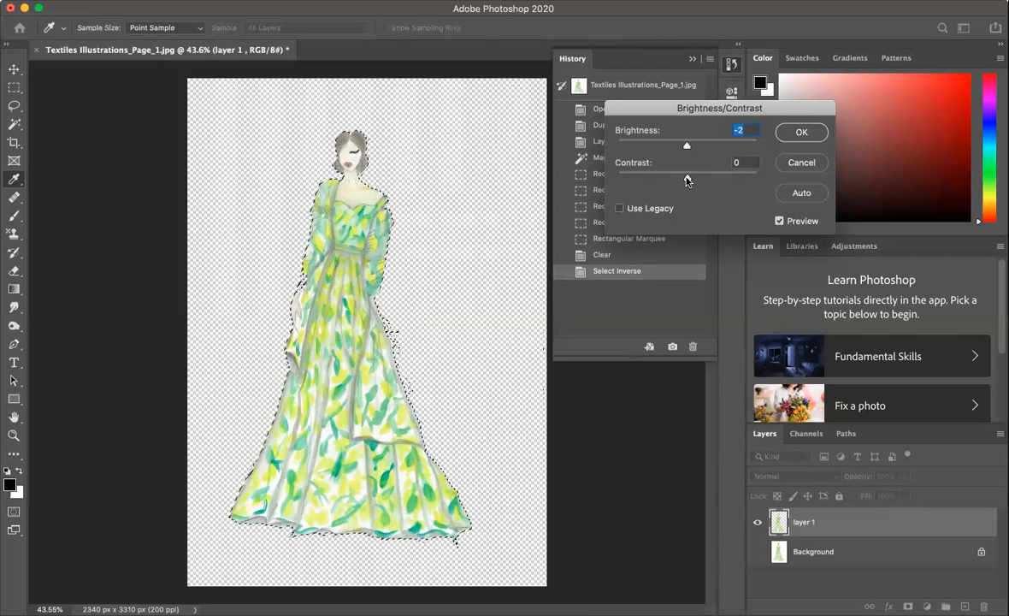
left_click_drag(686, 180, 682, 202)
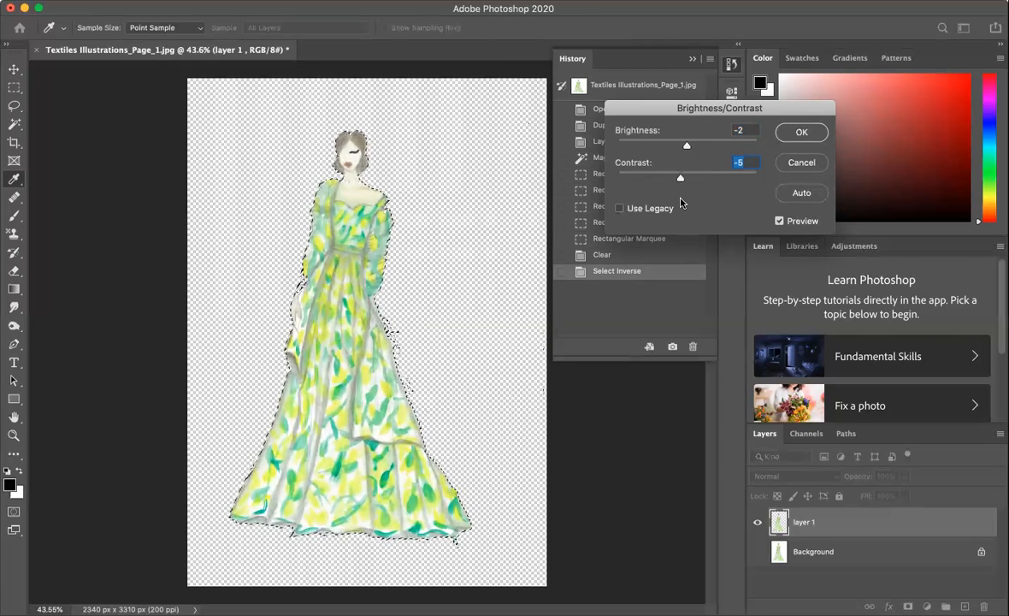
left_click(802, 164)
Step: Apply a Levels adjustment to the selected figure with the shadow input at 50 and the midtone input at 1.07
left_click(175, 0)
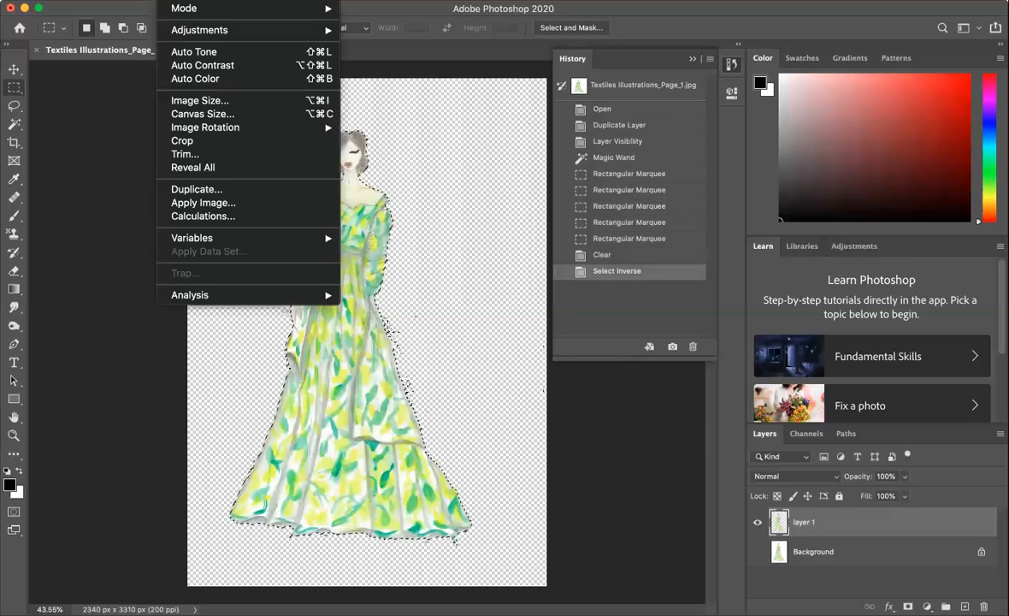
mouse_move(275, 33)
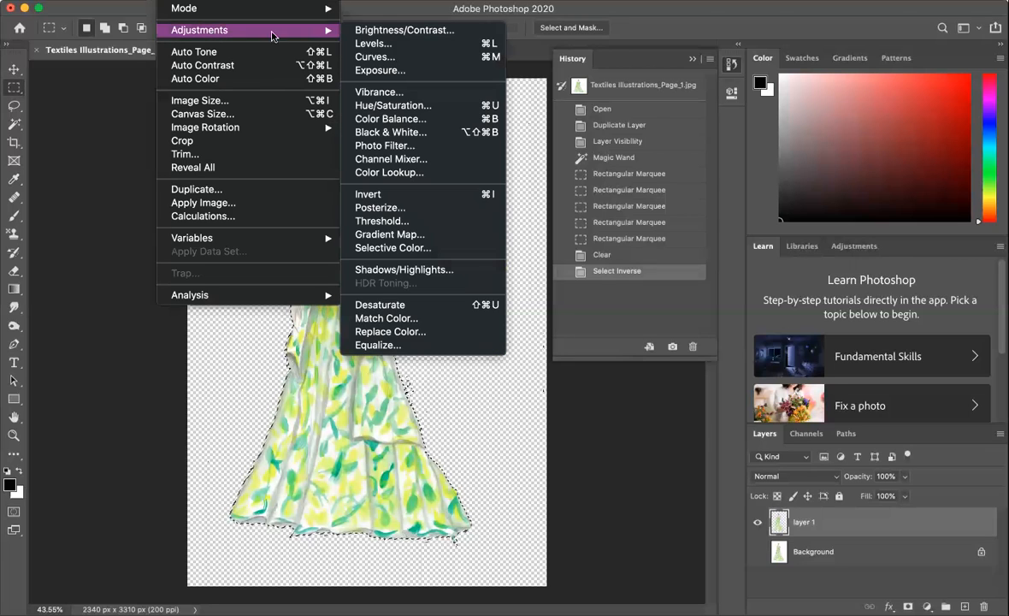
left_click(417, 43)
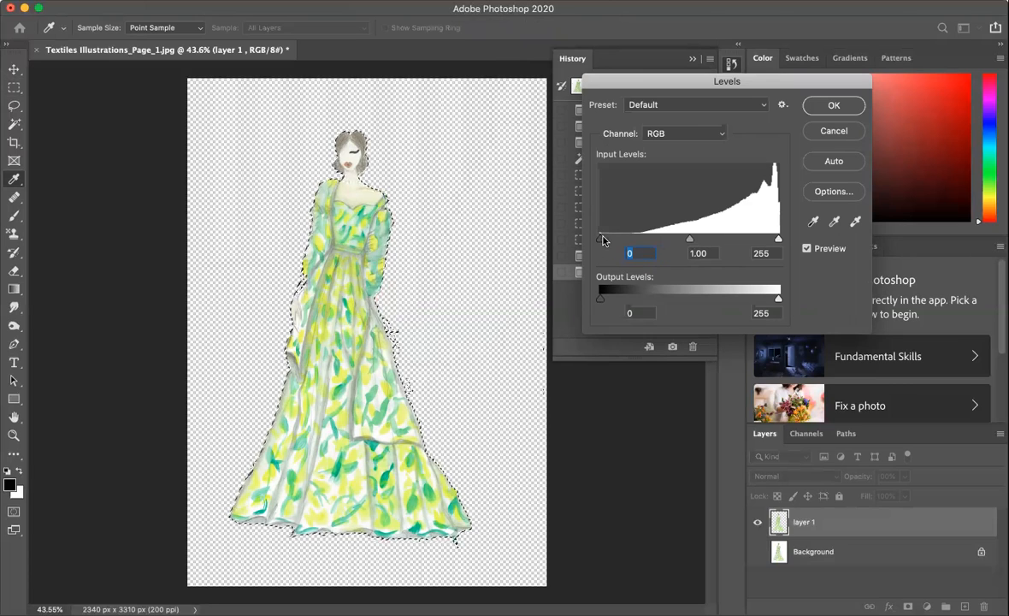
left_click_drag(601, 242, 635, 246)
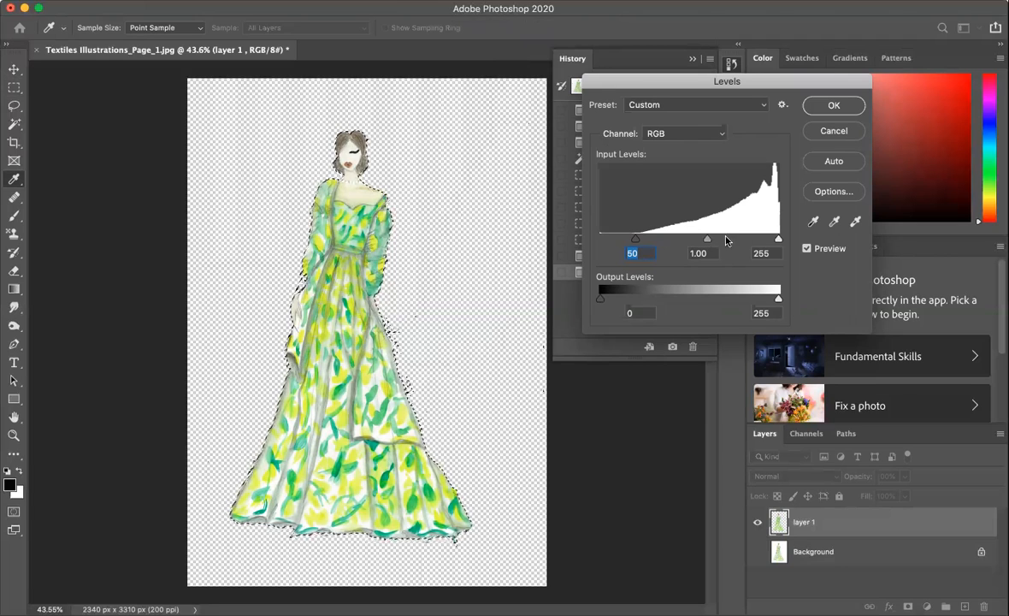
mouse_move(702, 240)
left_mouse_down()
mouse_move(678, 238)
mouse_move(739, 239)
mouse_move(671, 239)
mouse_move(703, 249)
left_mouse_up()
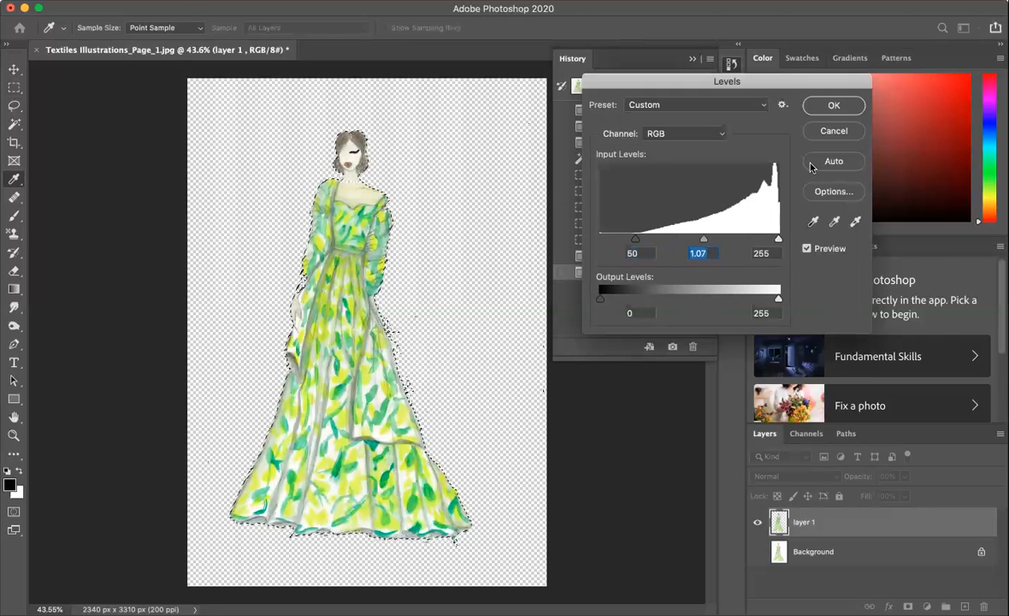
left_click(834, 105)
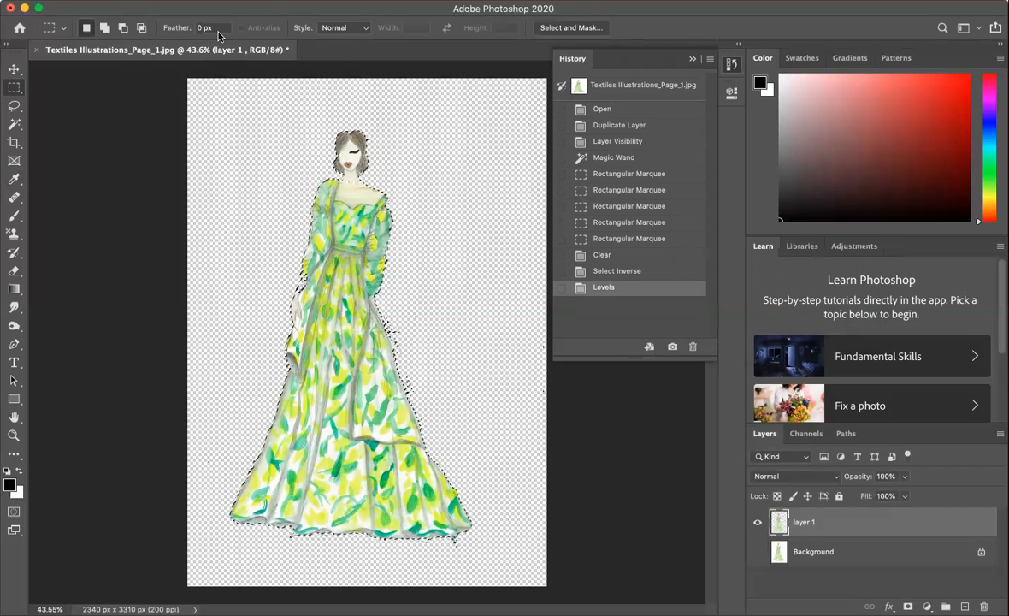
Step: Try recolouring the figure with a Hue/Saturation hue shift of +99, and cancel the adjustment
left_click(186, 1)
mouse_move(201, 33)
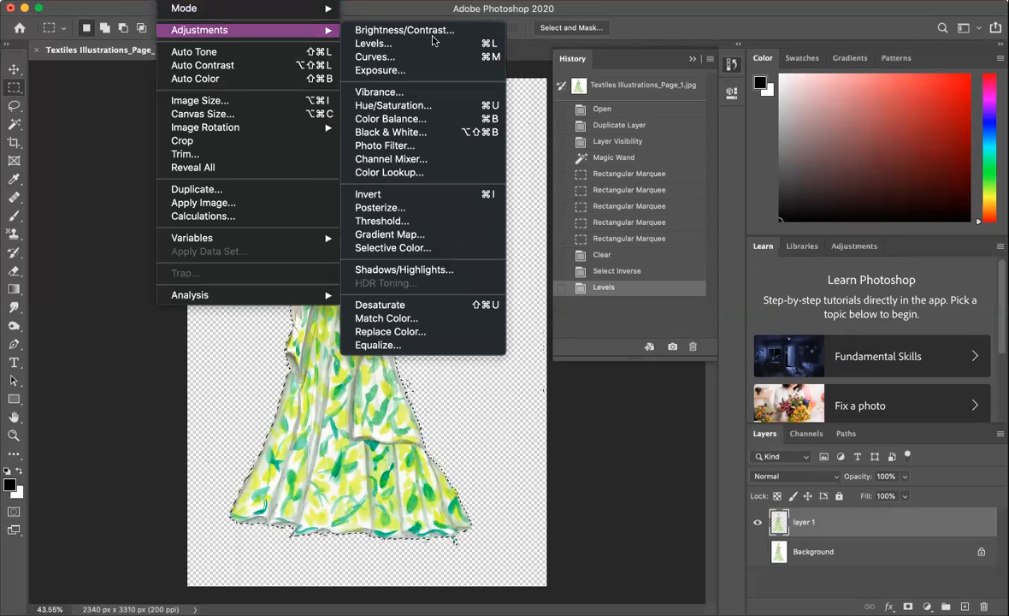
left_click(438, 110)
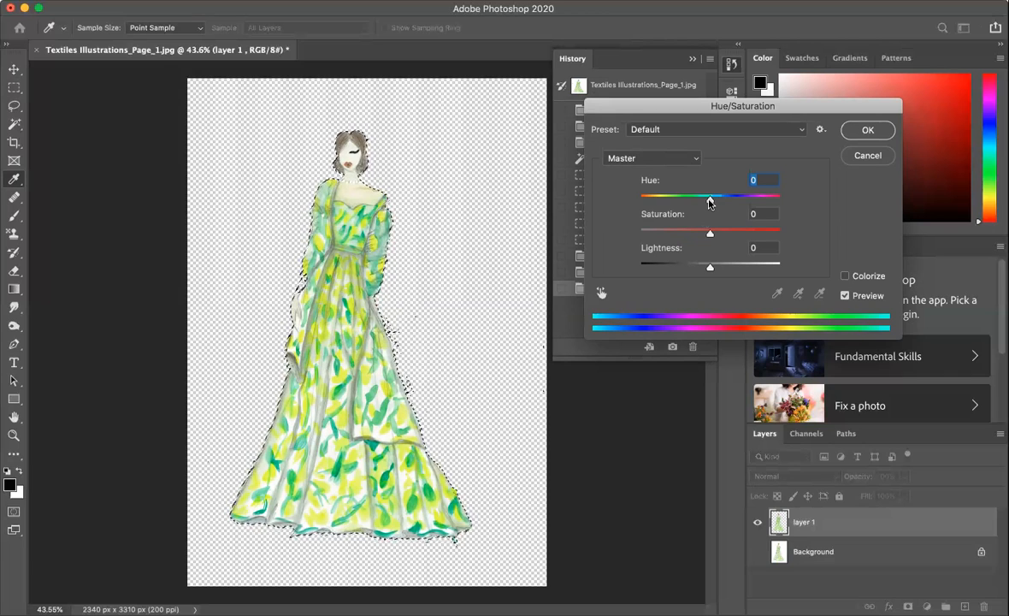
left_click_drag(708, 200, 755, 219)
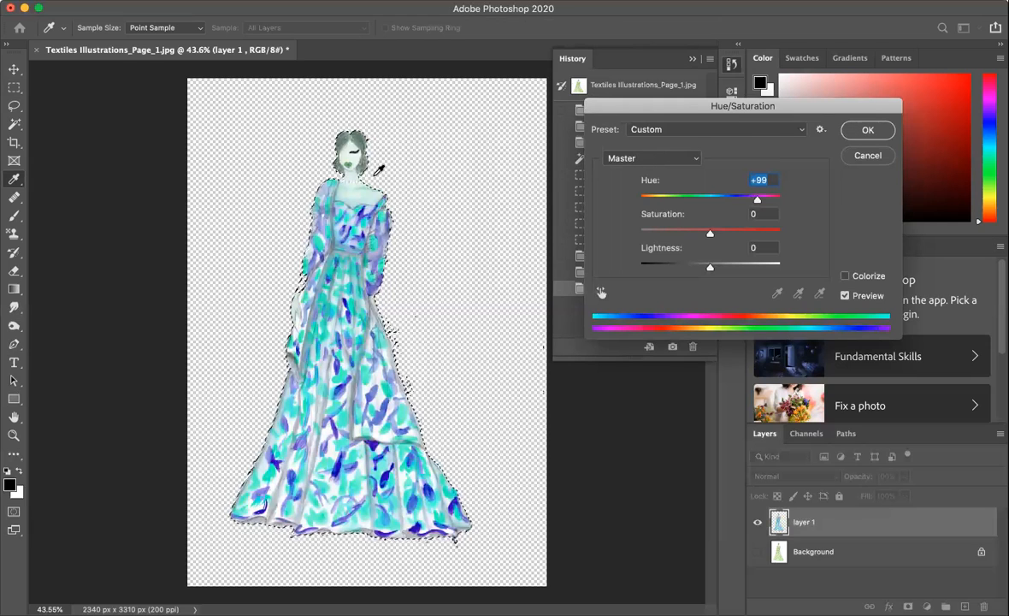
left_click(867, 156)
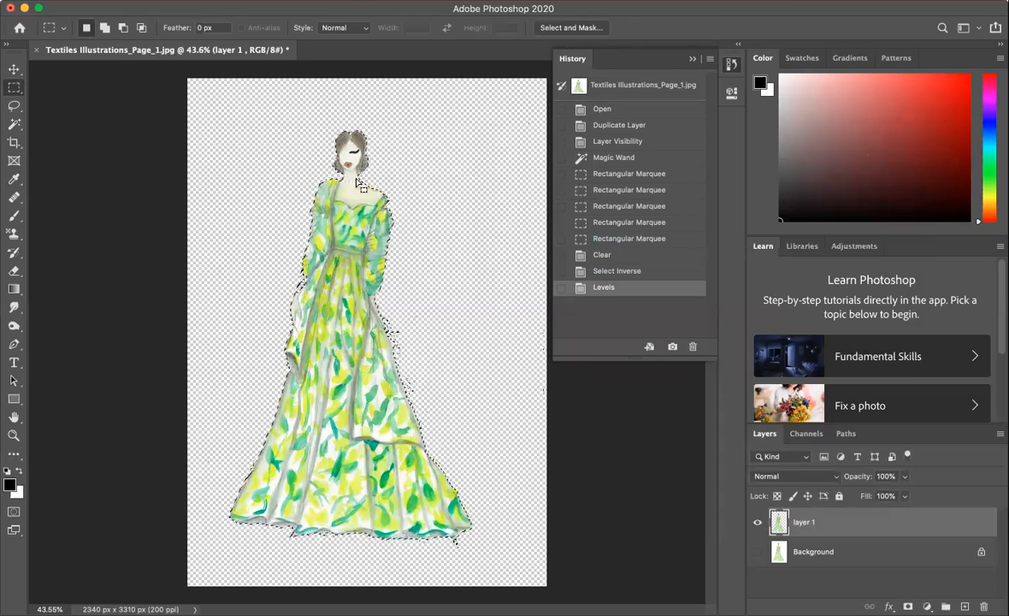
Step: Deselect the figure and use Quick Selection to select the dress's sleeves, bodice and upper waist, leaving the hand out
right_click(379, 160)
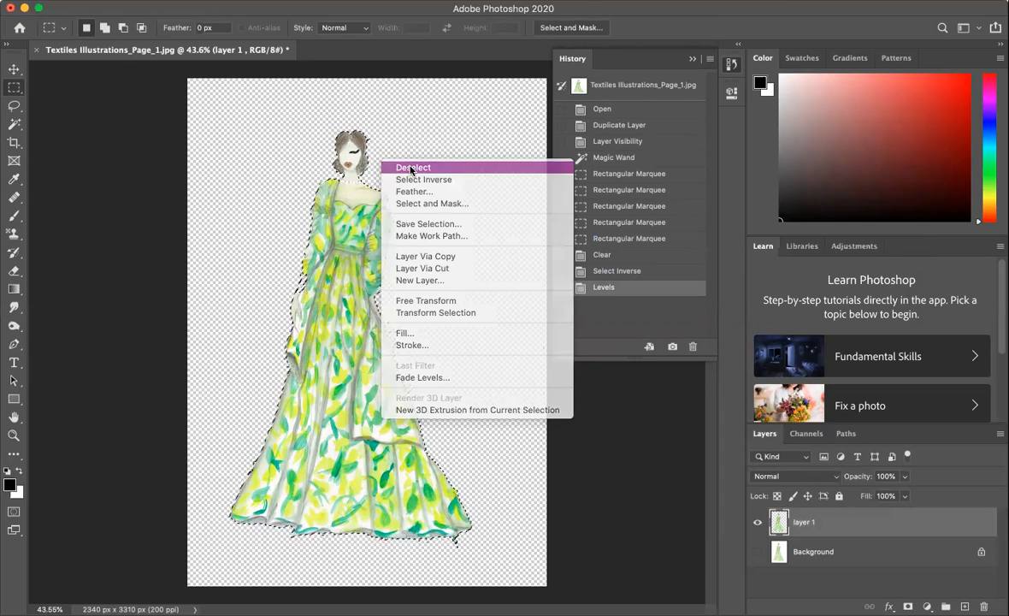
left_click(410, 165)
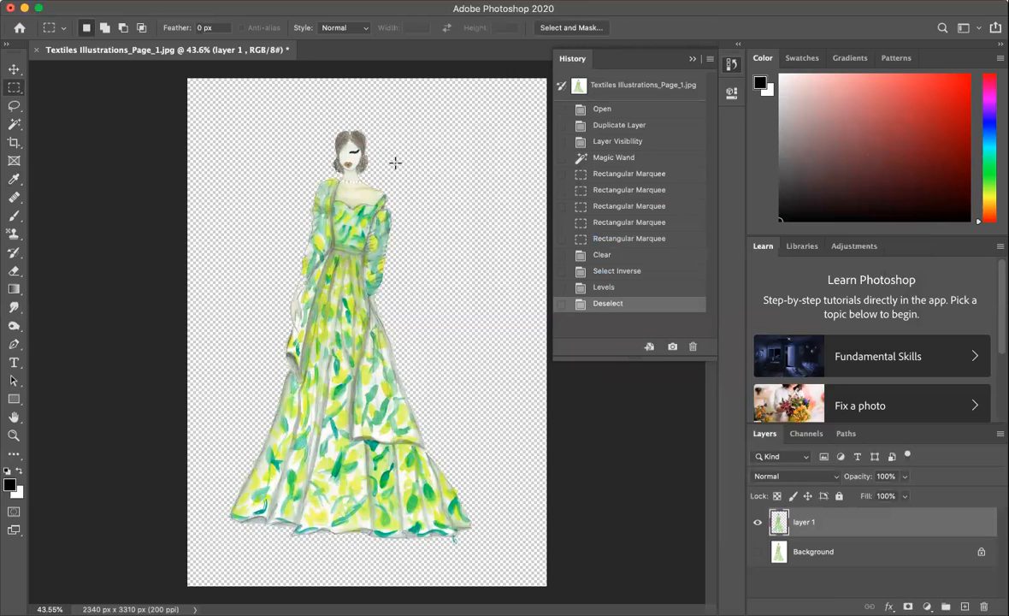
left_click(12, 123)
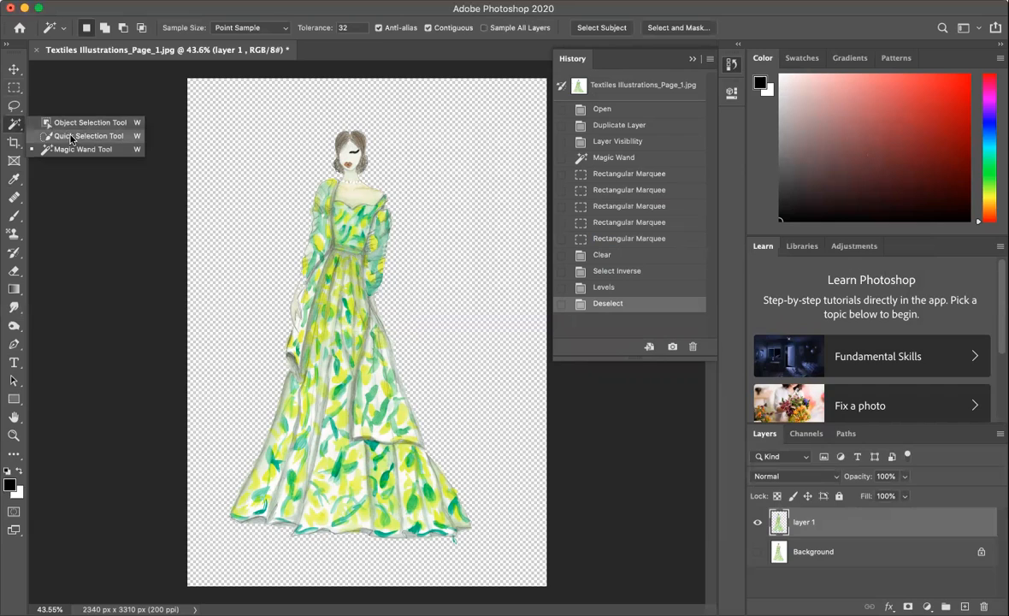
left_click(72, 136)
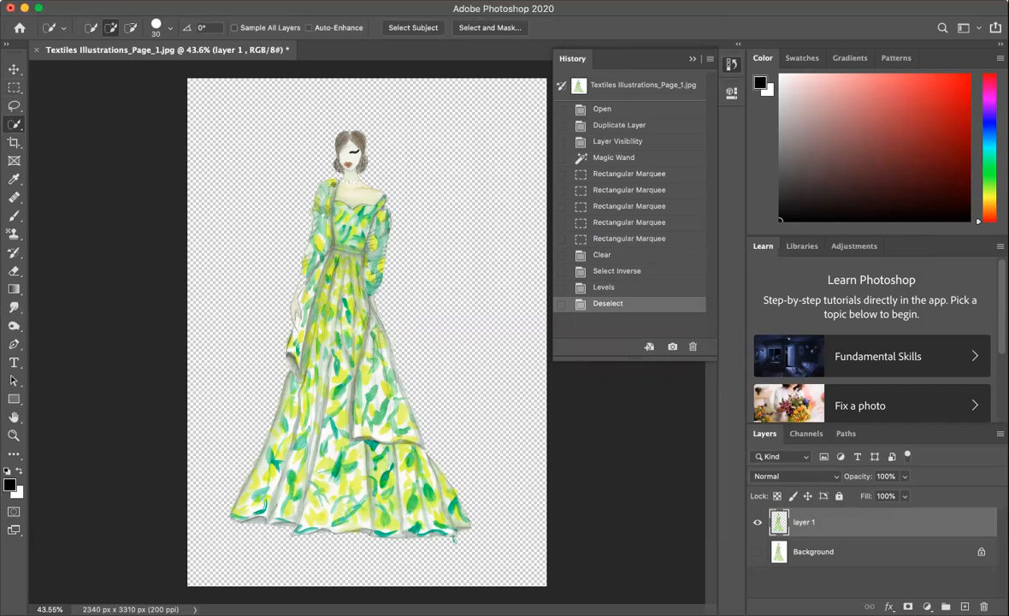
left_click_drag(325, 201, 311, 270)
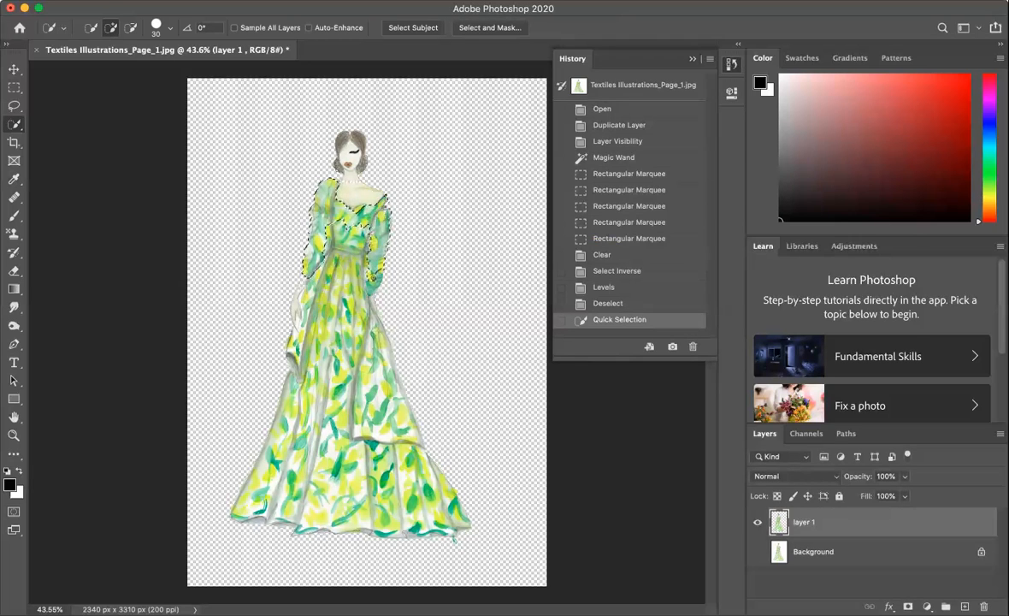
left_click(348, 287)
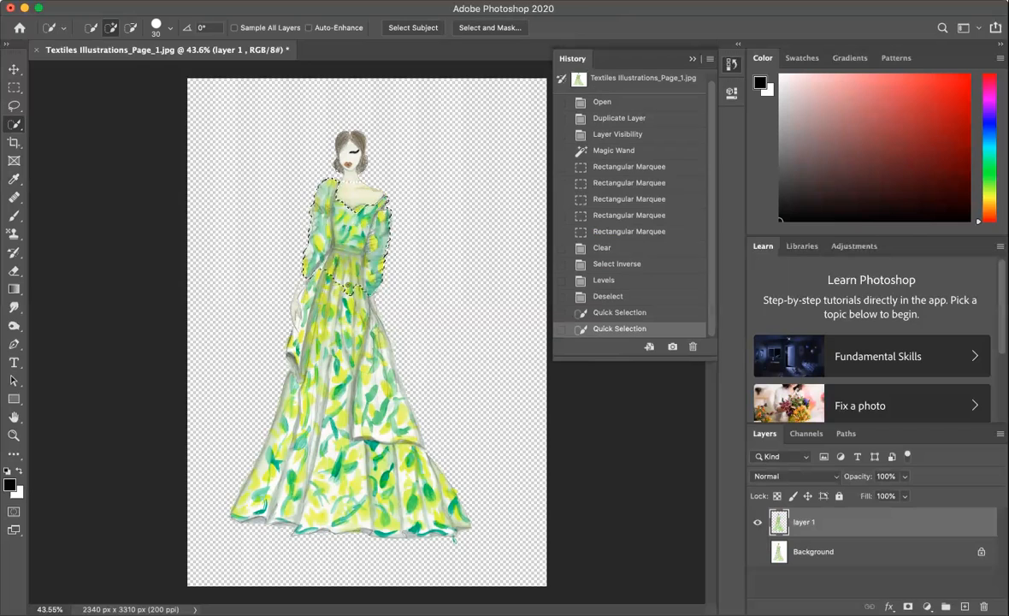
left_click(340, 260)
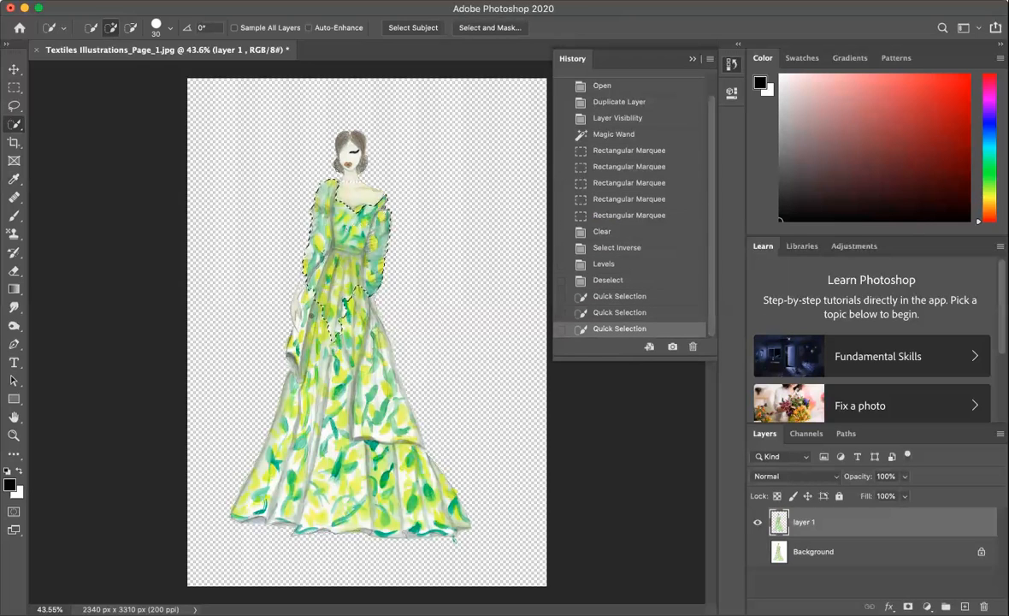
left_click(310, 301)
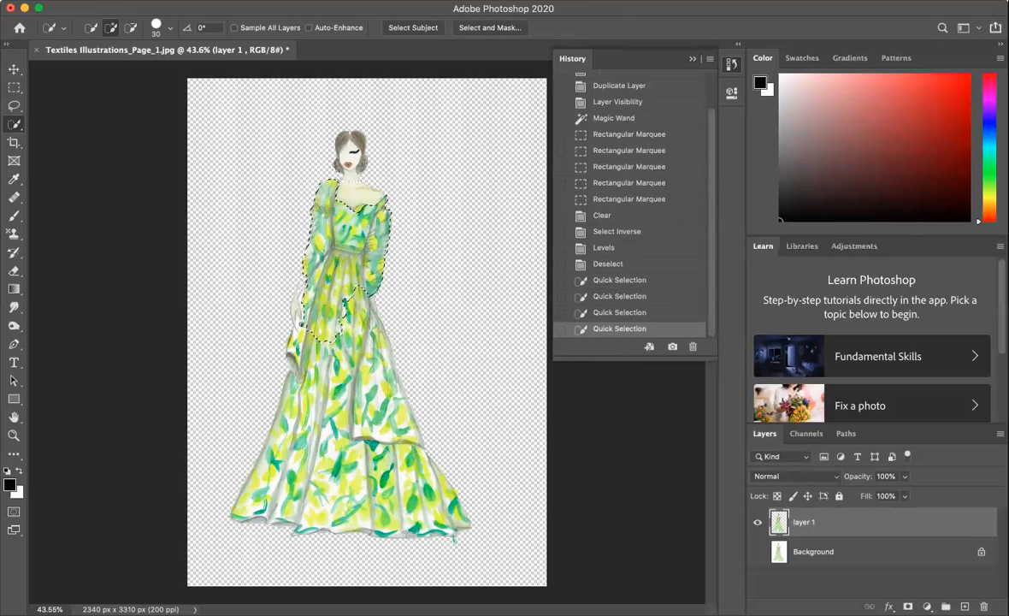
left_click(295, 310)
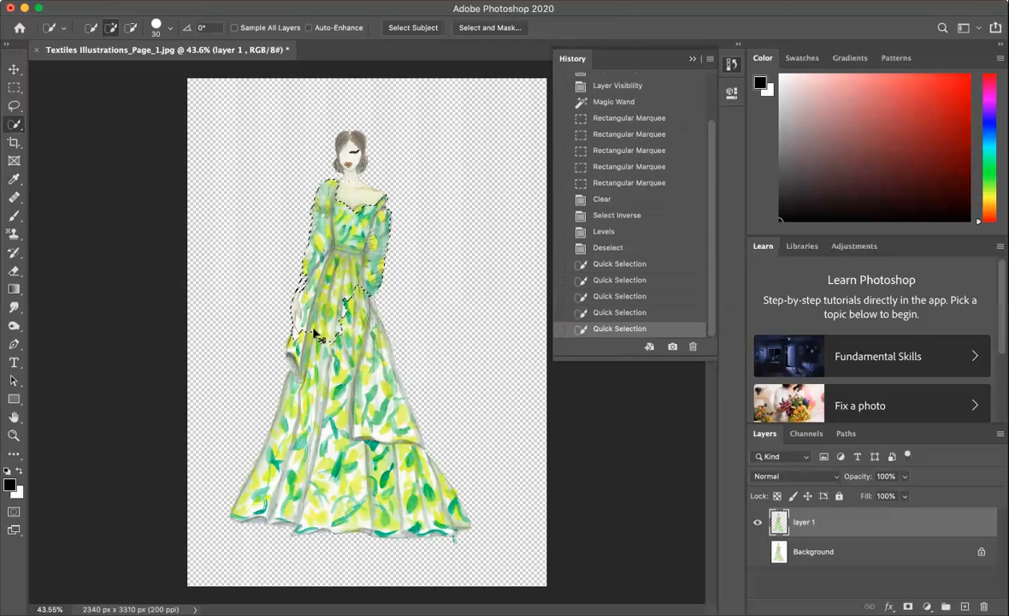
key("super+z")
Step: Extend the Quick Selection over the whole skirt down to the hem, undoing the last addition beside the hand
left_click_drag(313, 348, 295, 392)
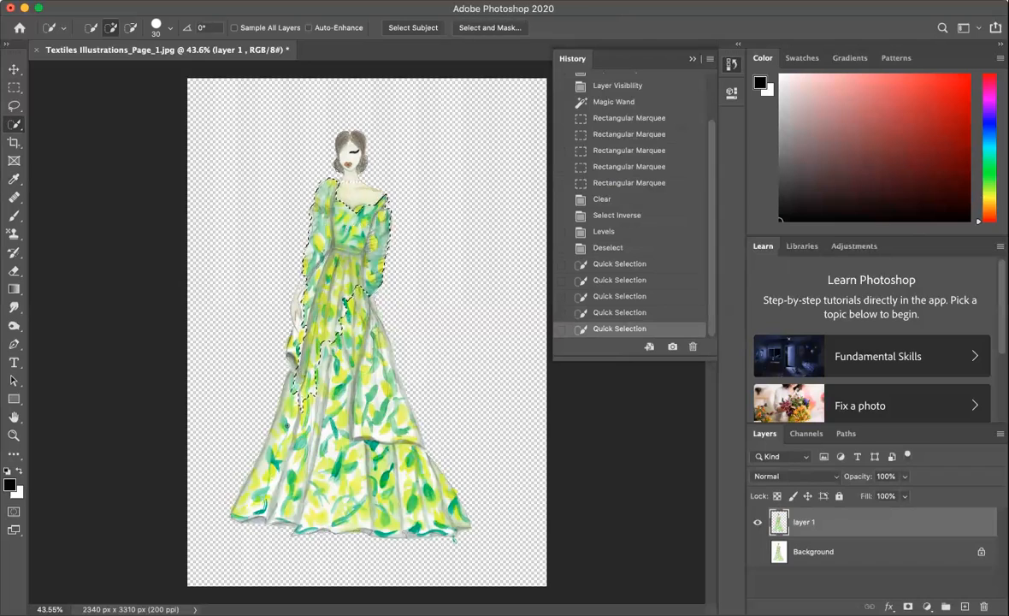
mouse_move(268, 466)
left_mouse_down()
mouse_move(255, 496)
mouse_move(266, 466)
mouse_move(312, 484)
mouse_move(379, 462)
mouse_move(410, 470)
mouse_move(363, 385)
mouse_move(377, 343)
mouse_move(384, 364)
mouse_move(359, 349)
mouse_move(355, 331)
mouse_move(368, 376)
left_mouse_up()
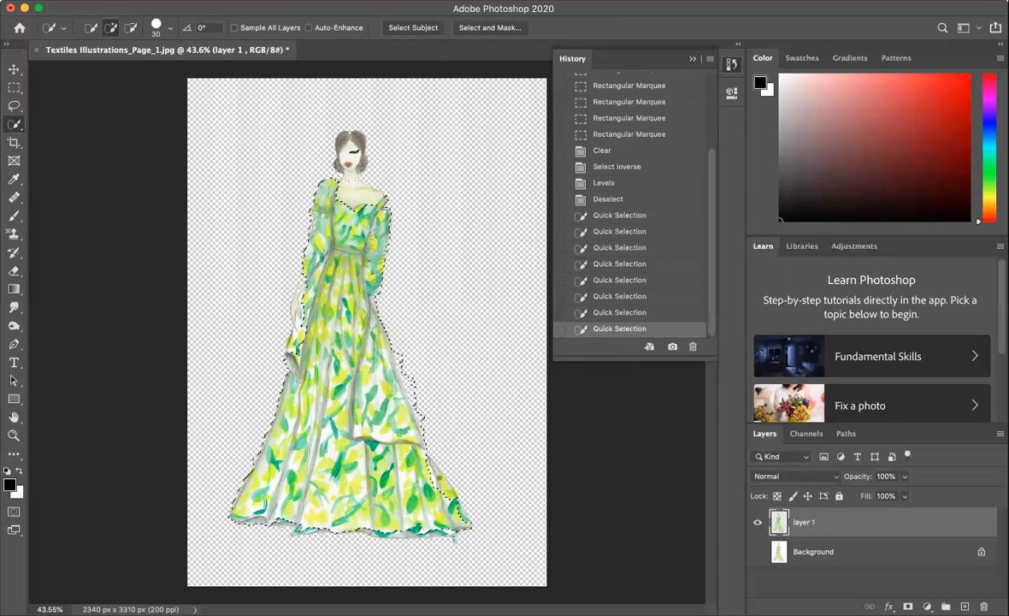
left_click_drag(412, 503, 416, 517)
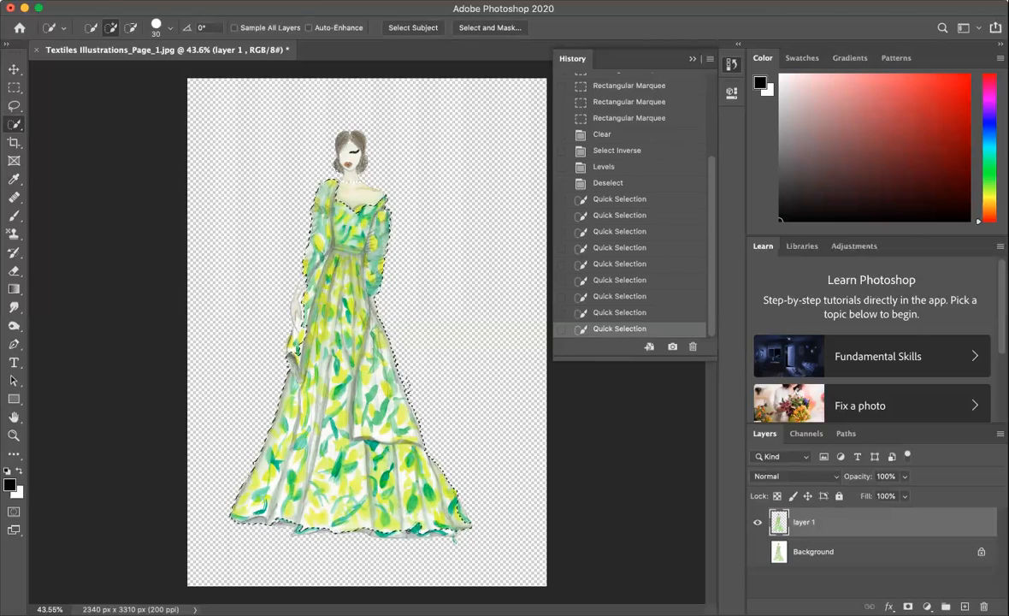
left_click_drag(414, 384, 407, 385)
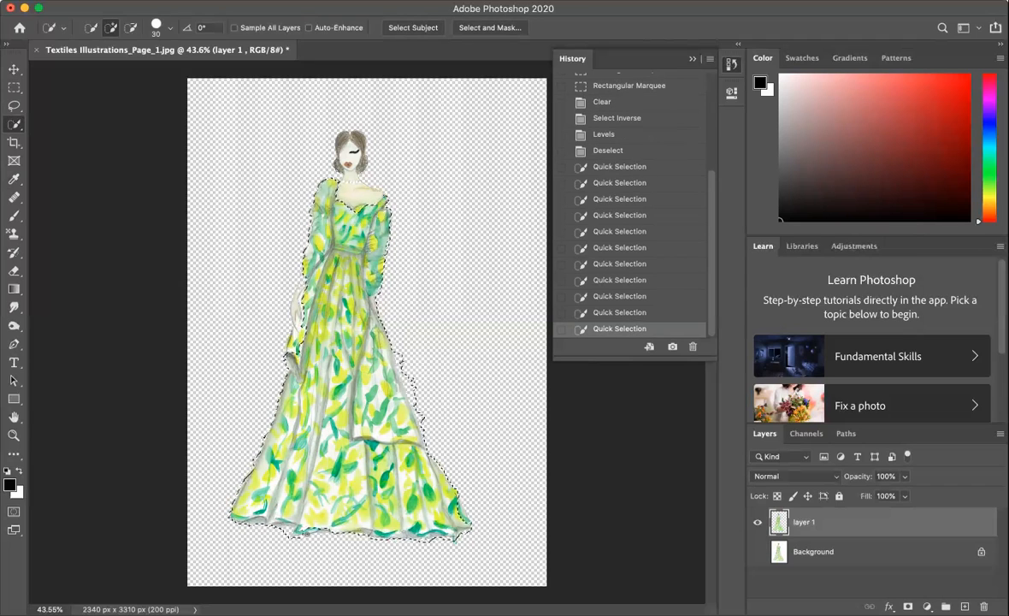
left_click_drag(308, 536, 244, 525)
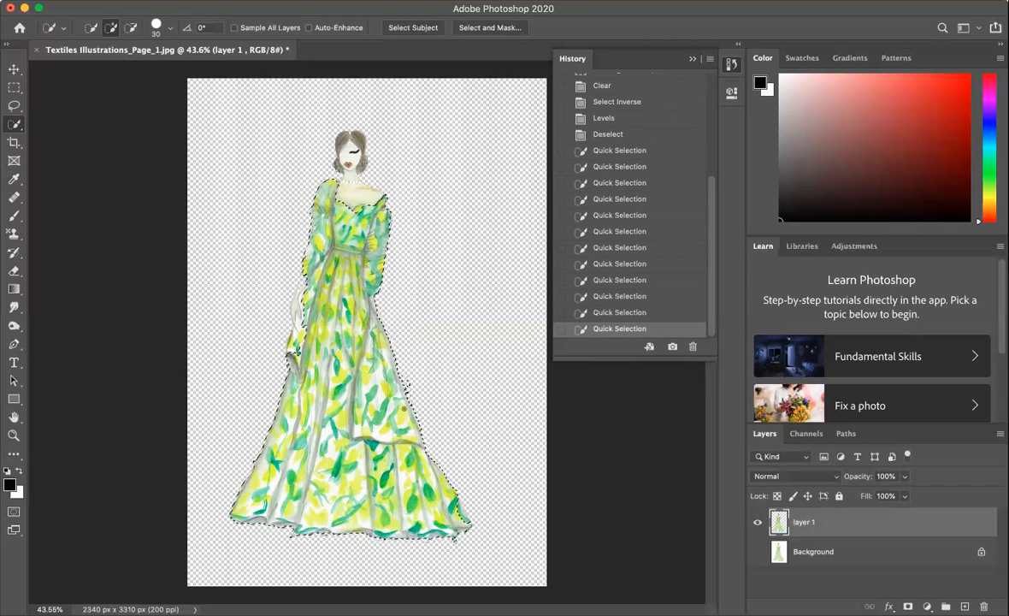
left_click(294, 344)
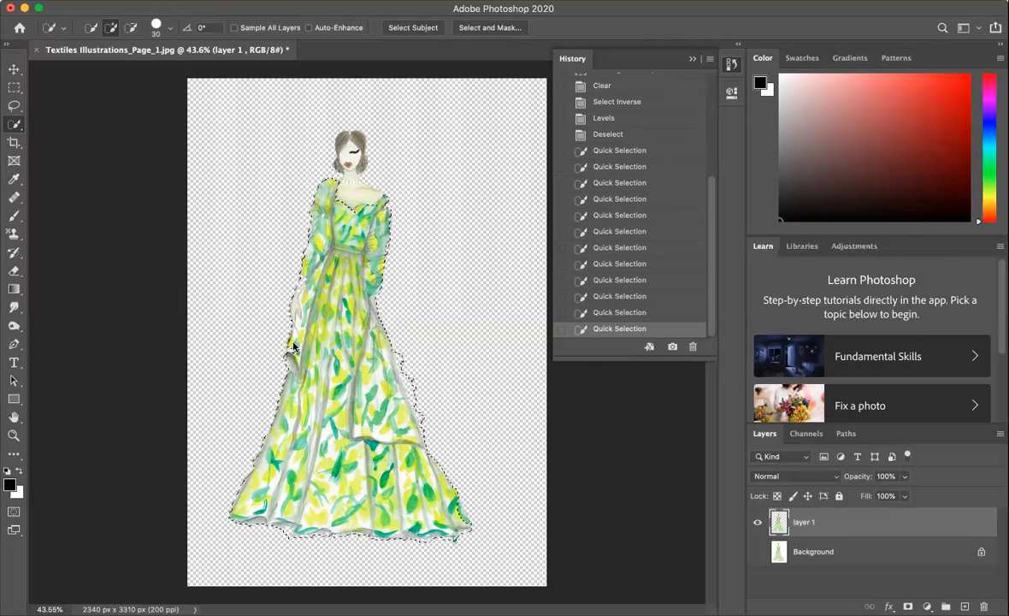
key("super+z")
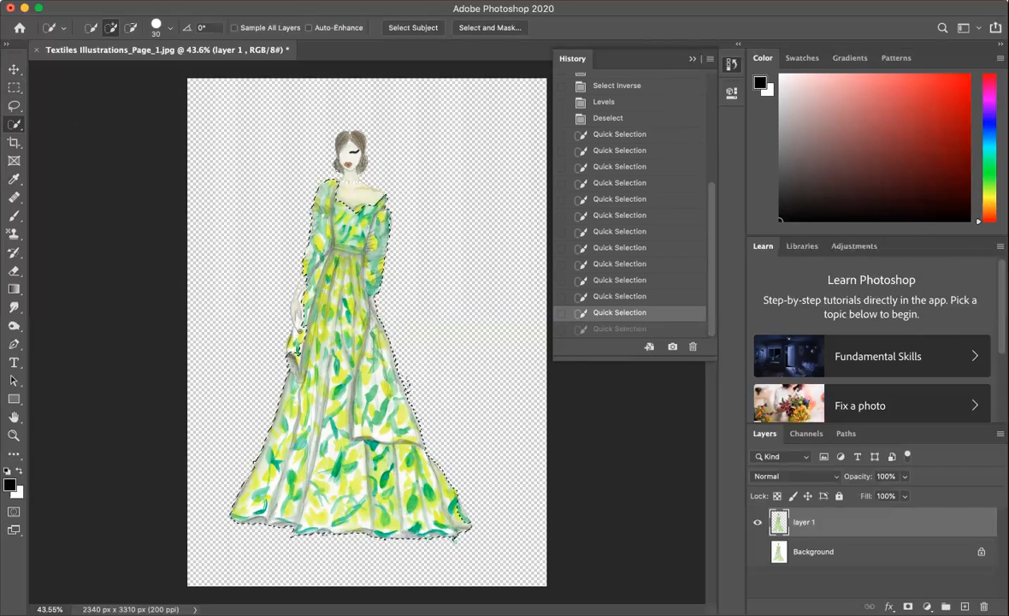
Step: Add the fabric just below the hand to the dress selection with the Rectangular Marquee
left_click(15, 89)
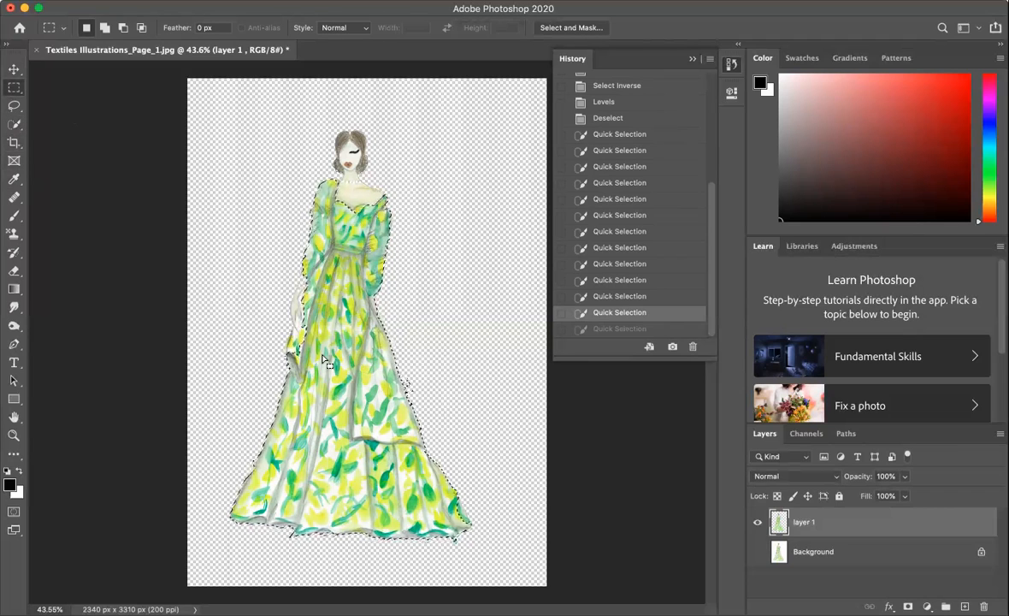
key("shift")
left_click_drag(282, 340, 319, 363)
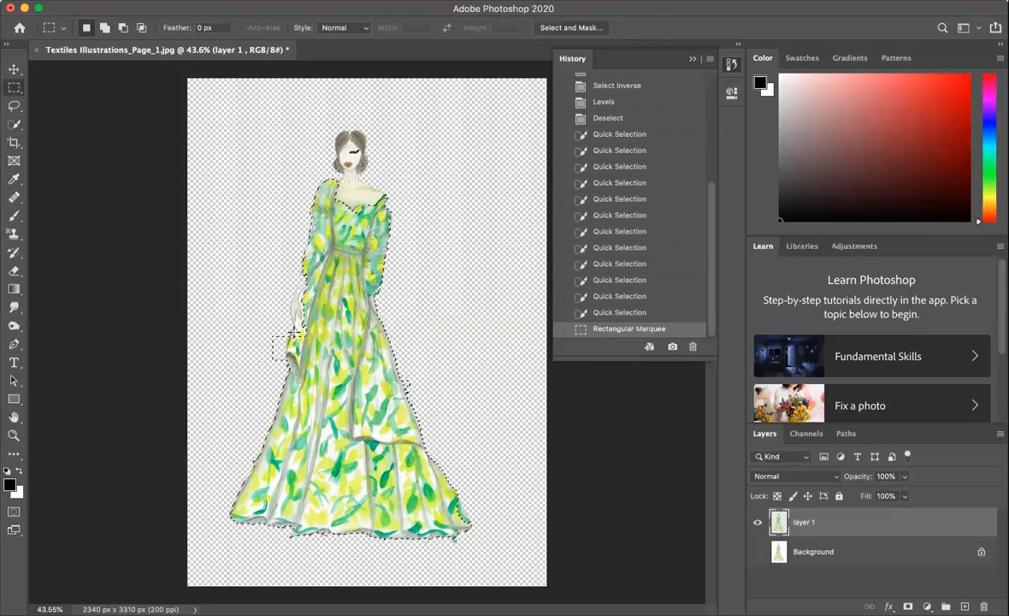
key("shift")
left_click_drag(270, 311, 305, 334)
key("shift")
left_click_drag(276, 301, 289, 314)
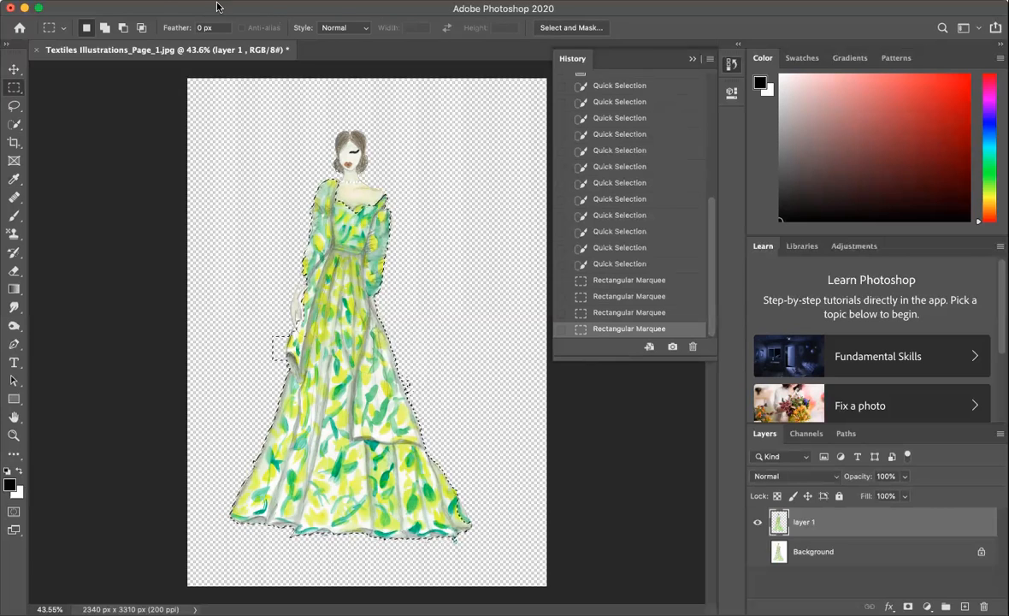
Step: Recolour the selected dress with a Hue/Saturation hue shift of +111, and invert the selection
left_click(154, 3)
mouse_move(206, 31)
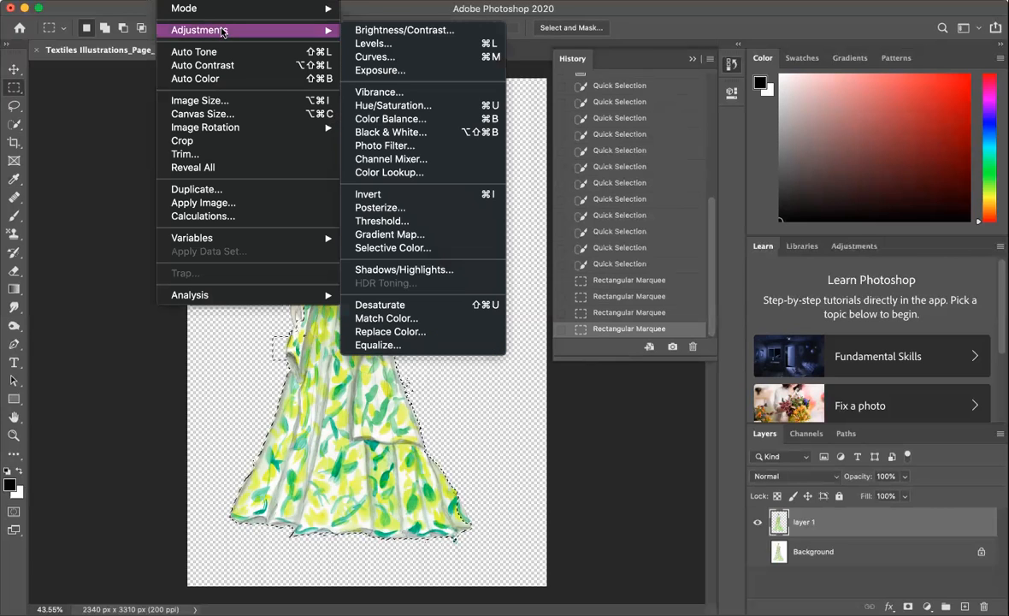
left_click(418, 106)
left_click_drag(709, 200, 761, 231)
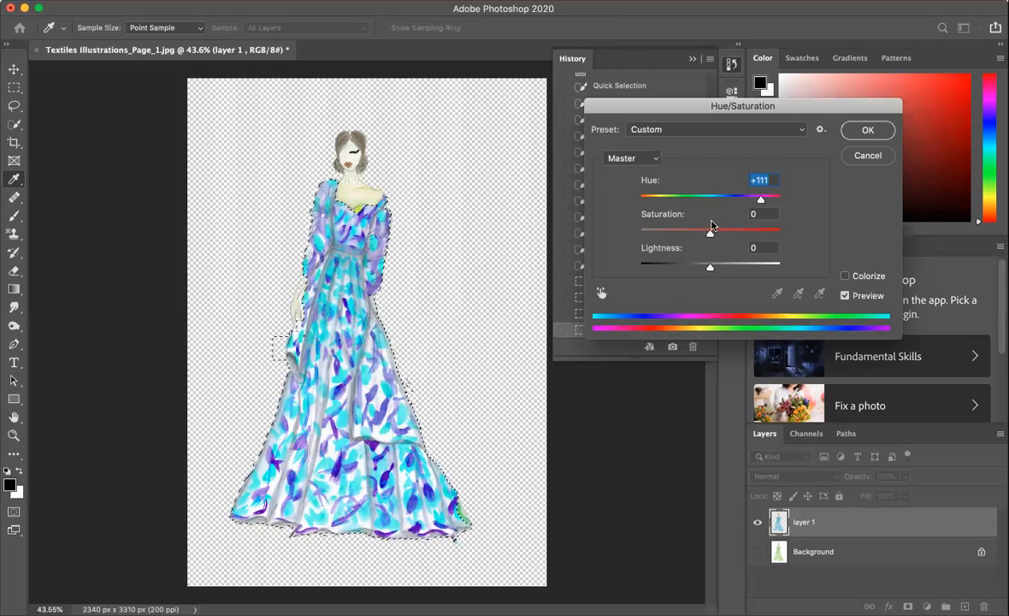
left_click(864, 129)
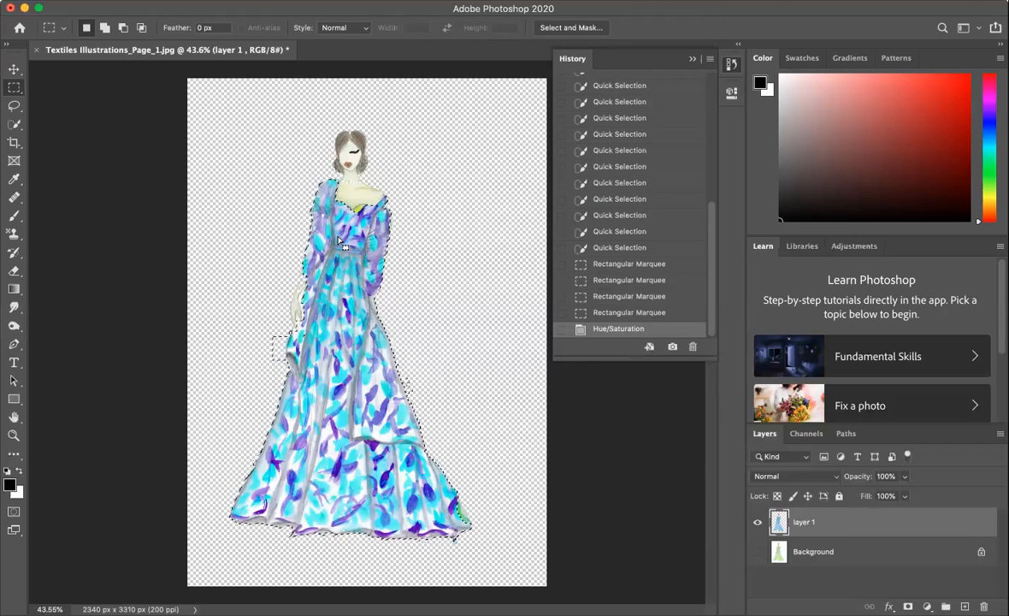
right_click(339, 238)
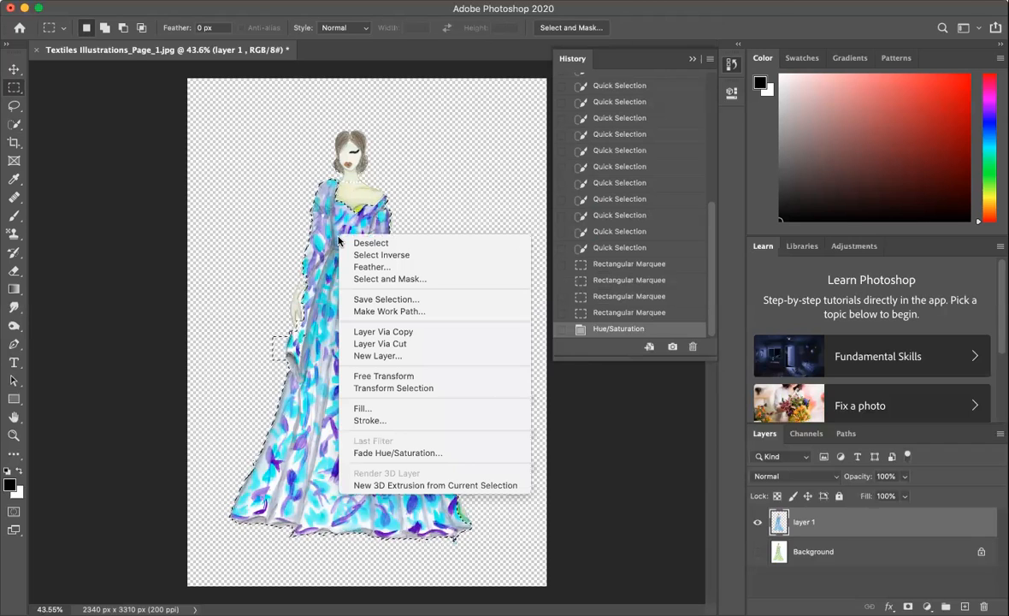
left_click(385, 256)
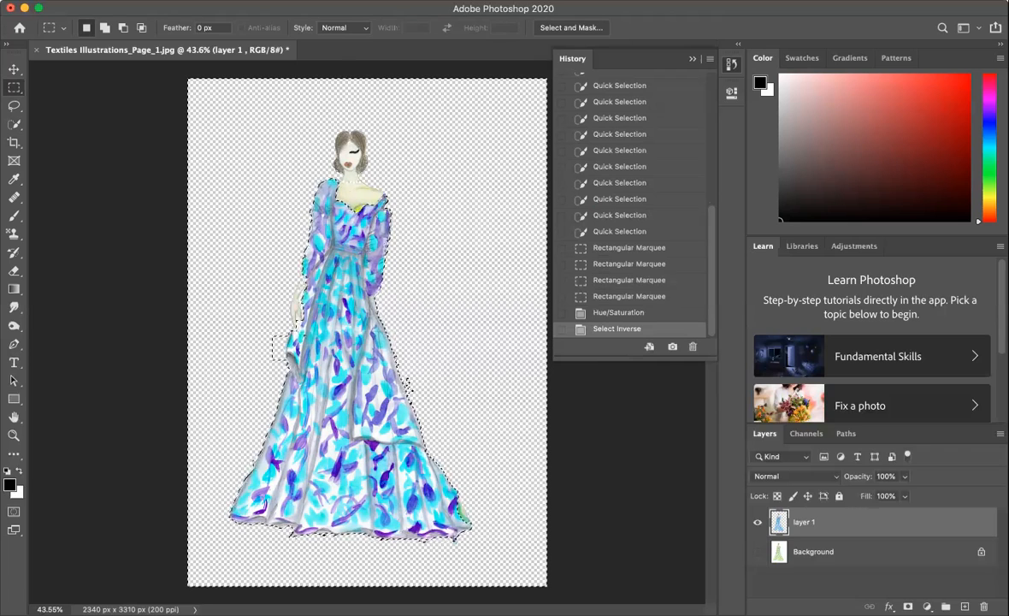
Step: Apply Hue/Saturation to the skin and hair with hue -17 and saturation +25, and deselect
left_click(177, 1)
mouse_move(209, 34)
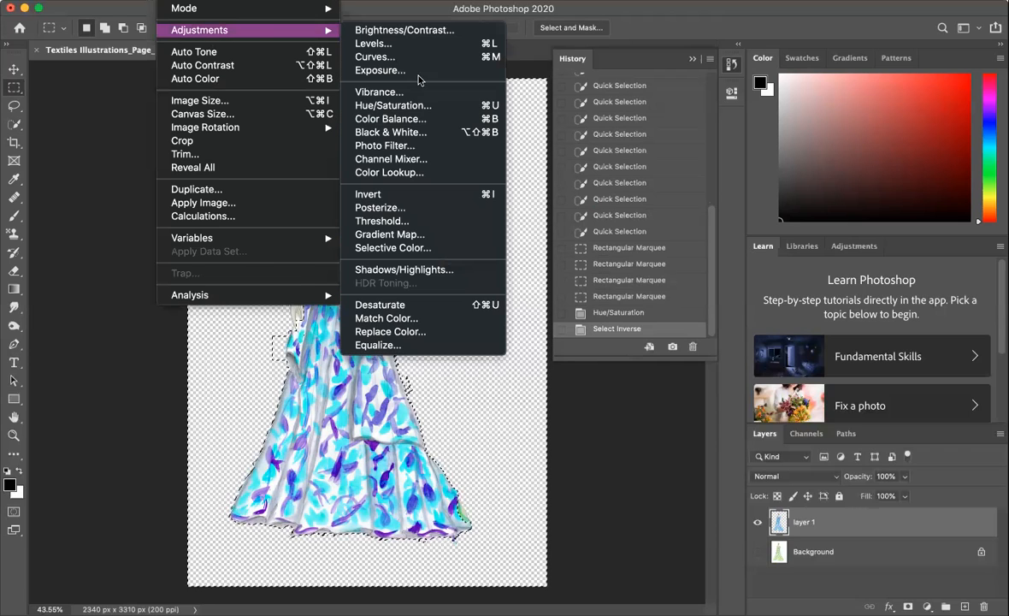
left_click(419, 105)
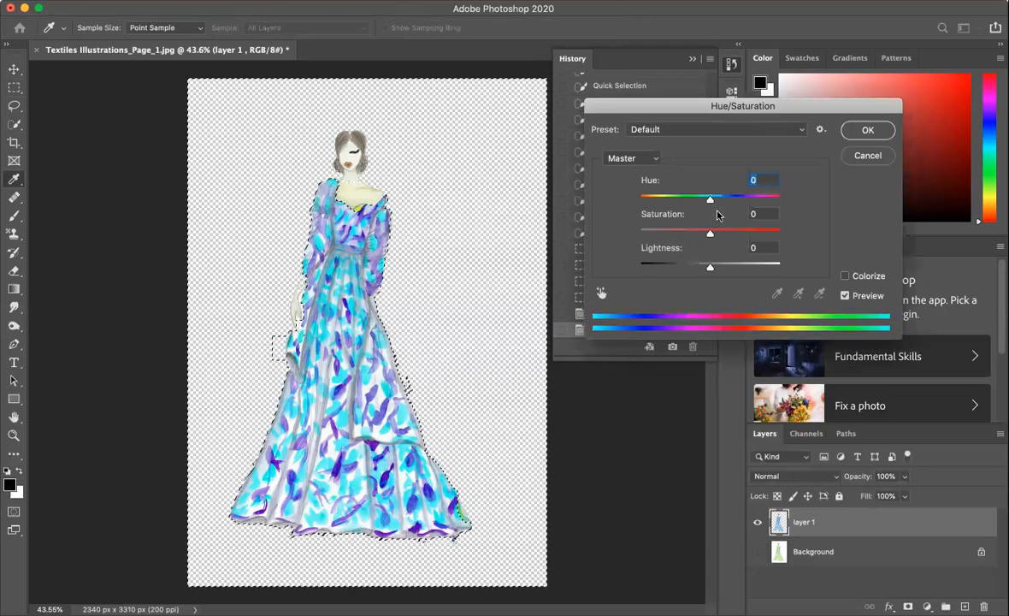
mouse_move(709, 198)
left_mouse_down()
mouse_move(669, 202)
mouse_move(777, 207)
mouse_move(673, 203)
mouse_move(721, 200)
mouse_move(690, 206)
mouse_move(698, 207)
left_mouse_up()
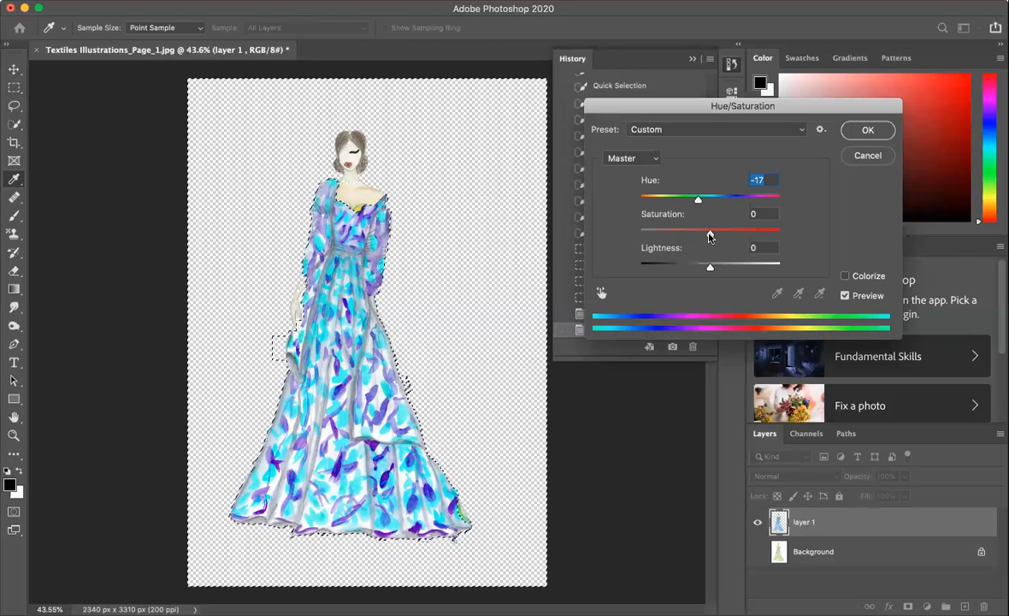
left_click_drag(708, 235, 597, 219)
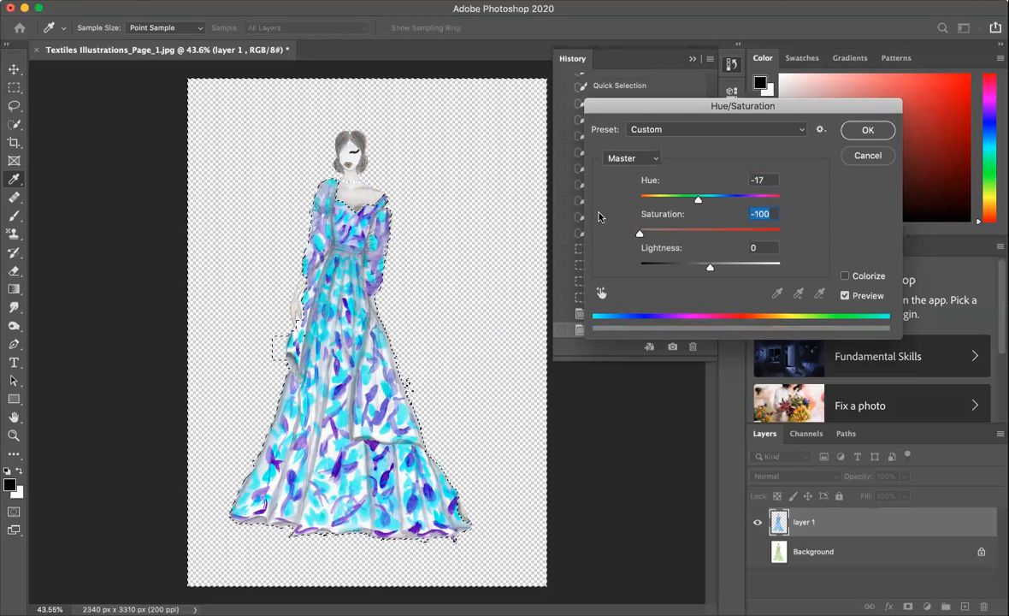
left_click_drag(596, 214, 732, 242)
left_click_drag(746, 236, 865, 237)
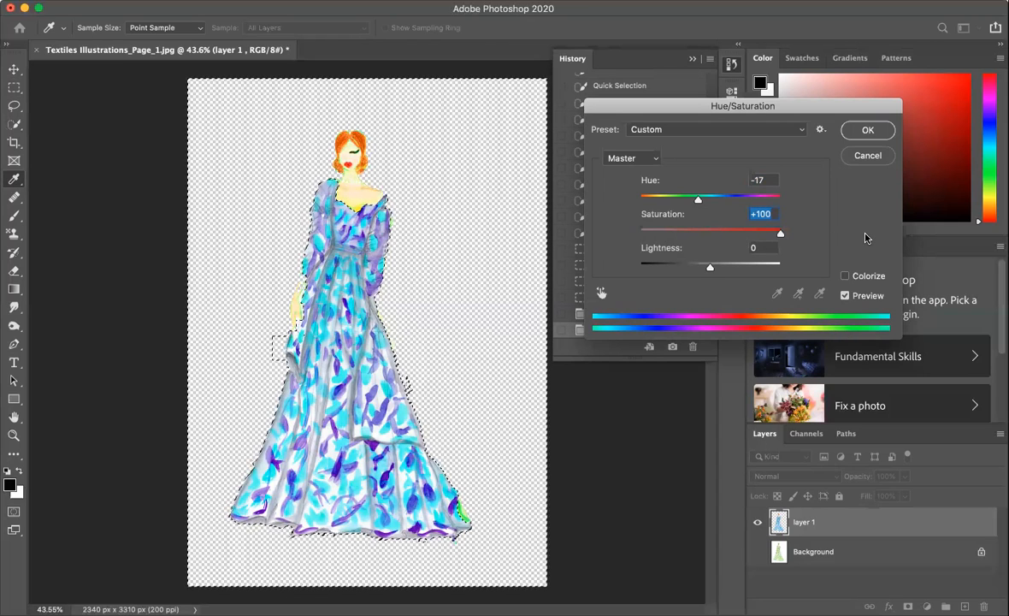
left_click_drag(754, 232, 728, 233)
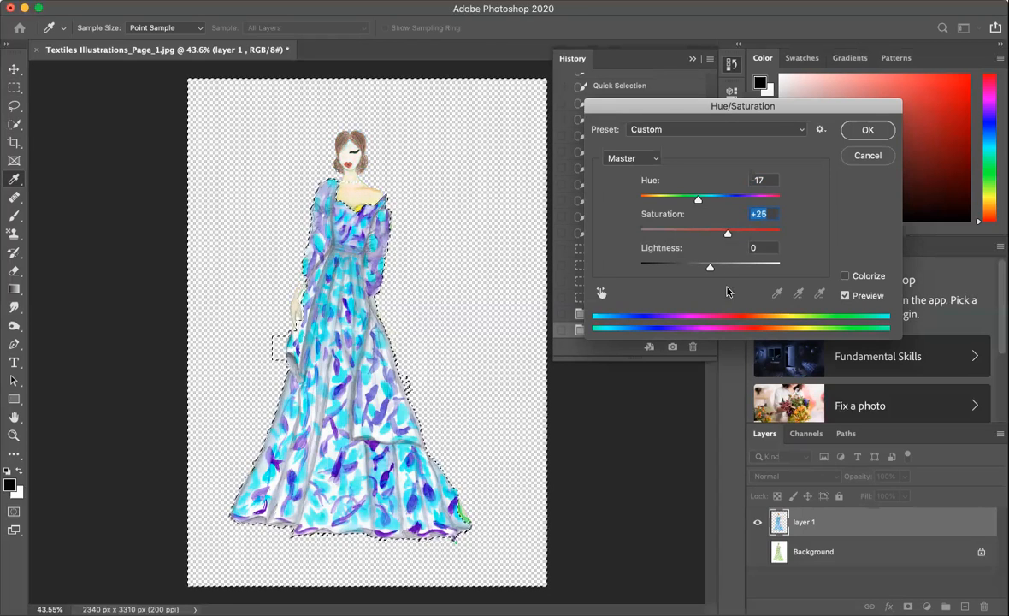
left_click(867, 130)
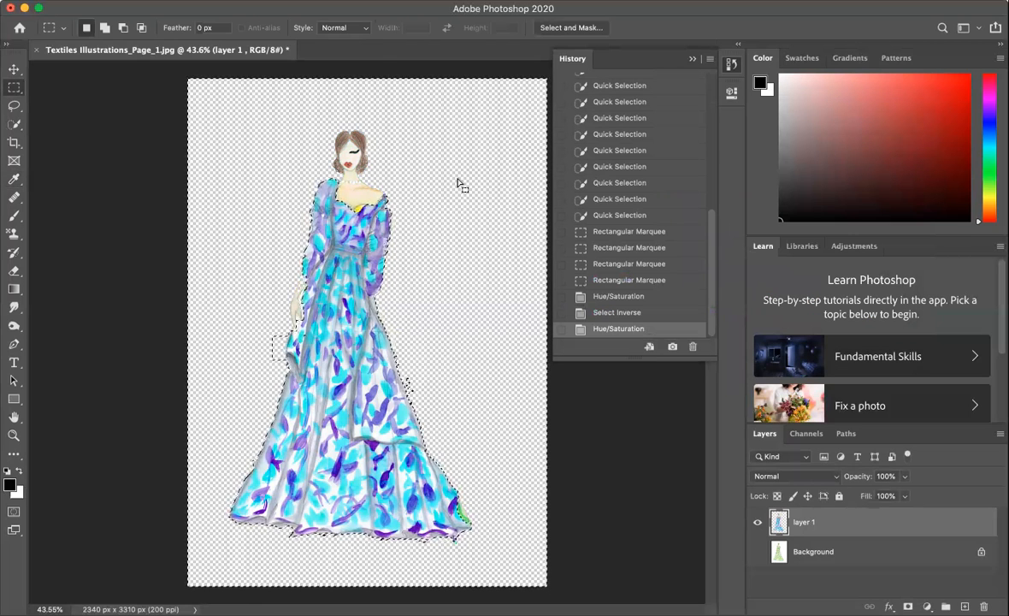
key("super+d")
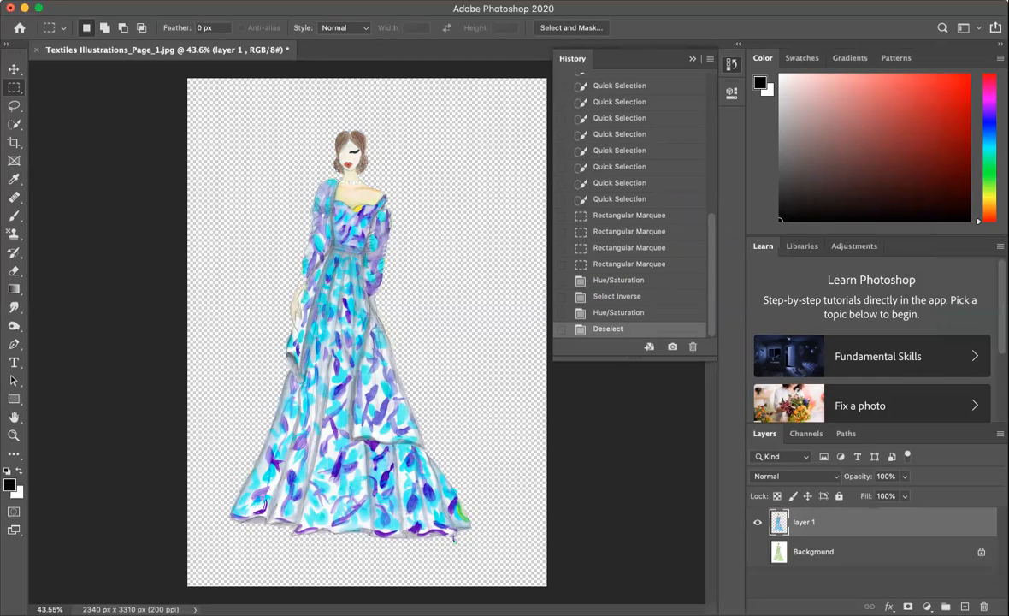
left_click(176, 1)
mouse_move(196, 31)
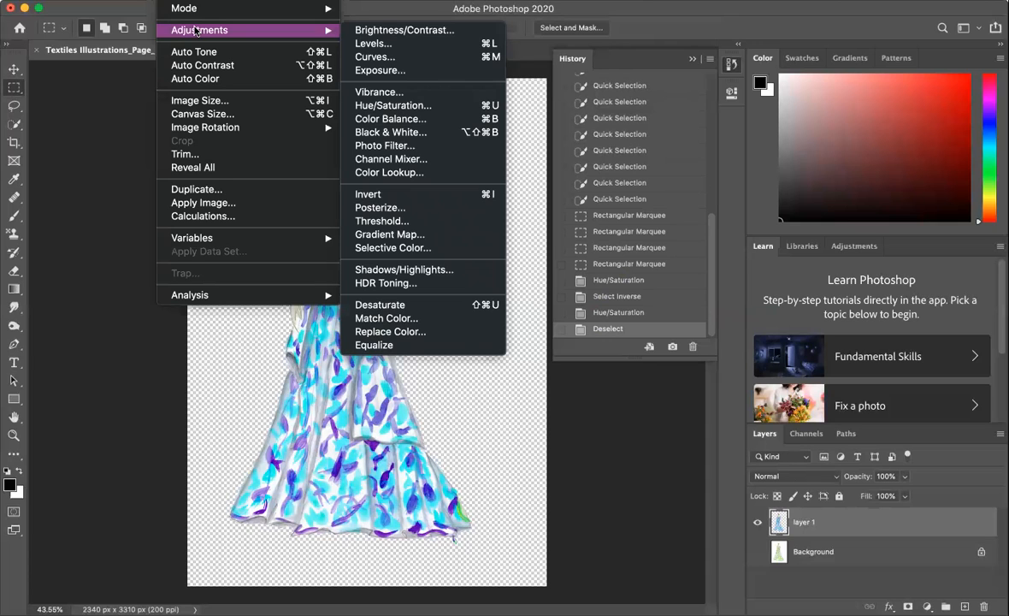
key("Escape")
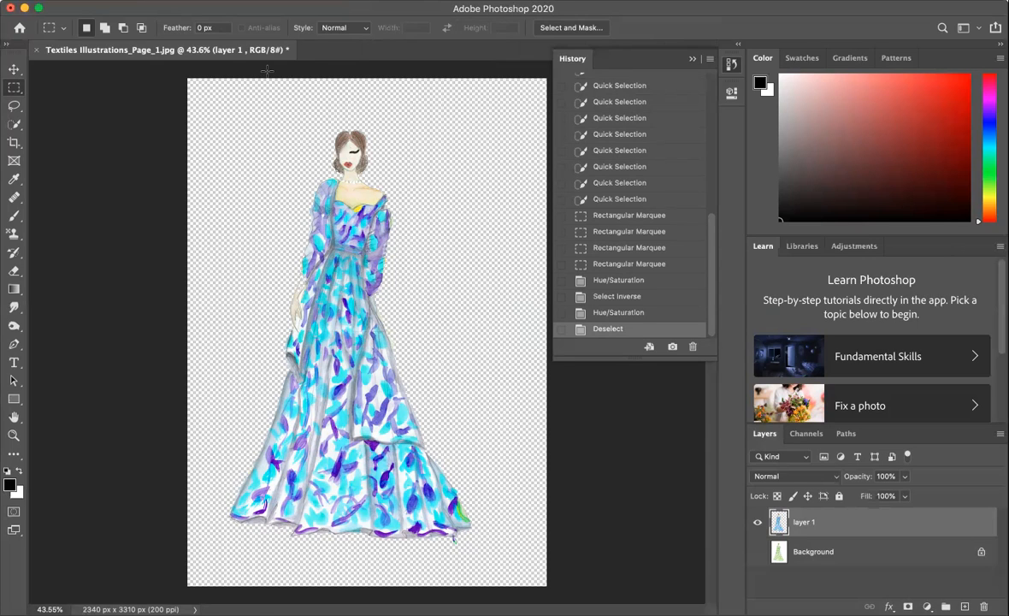
Step: Add a text box beside the figure's shoulder containing the label "Invisible zip"
left_click(13, 362)
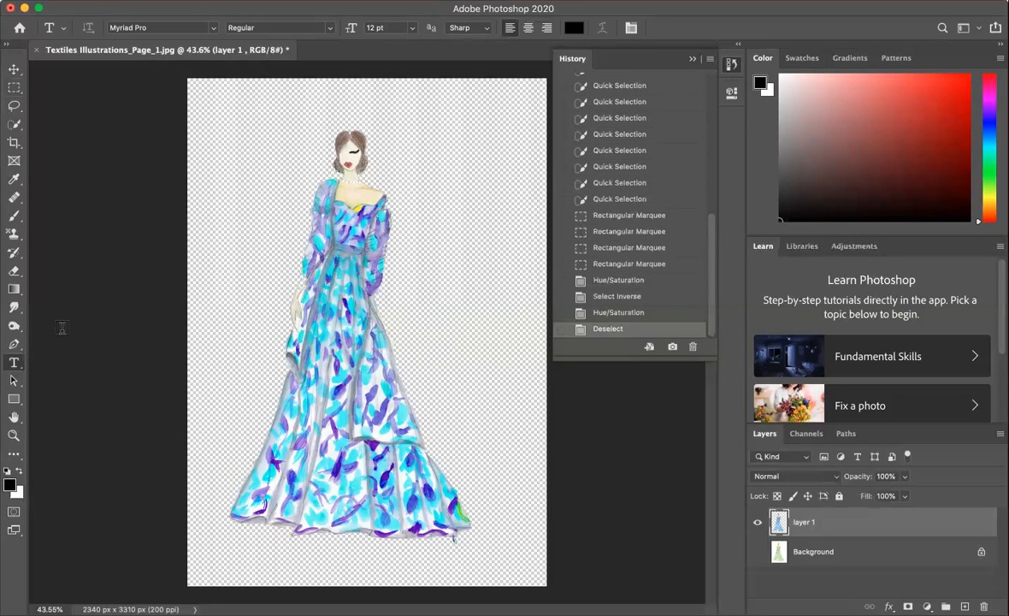
left_click_drag(208, 169, 302, 205)
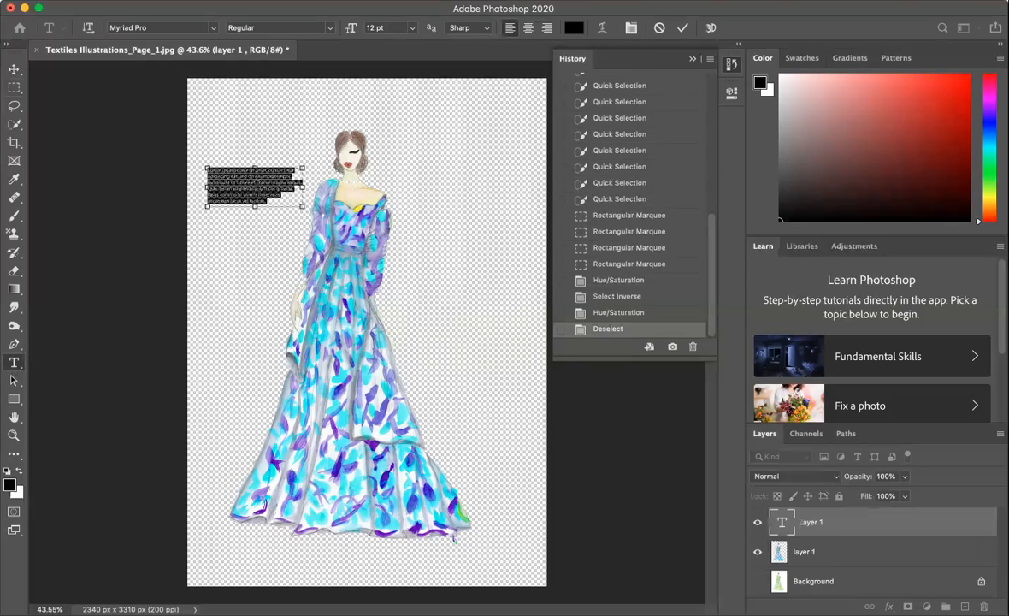
key("BackSpace")
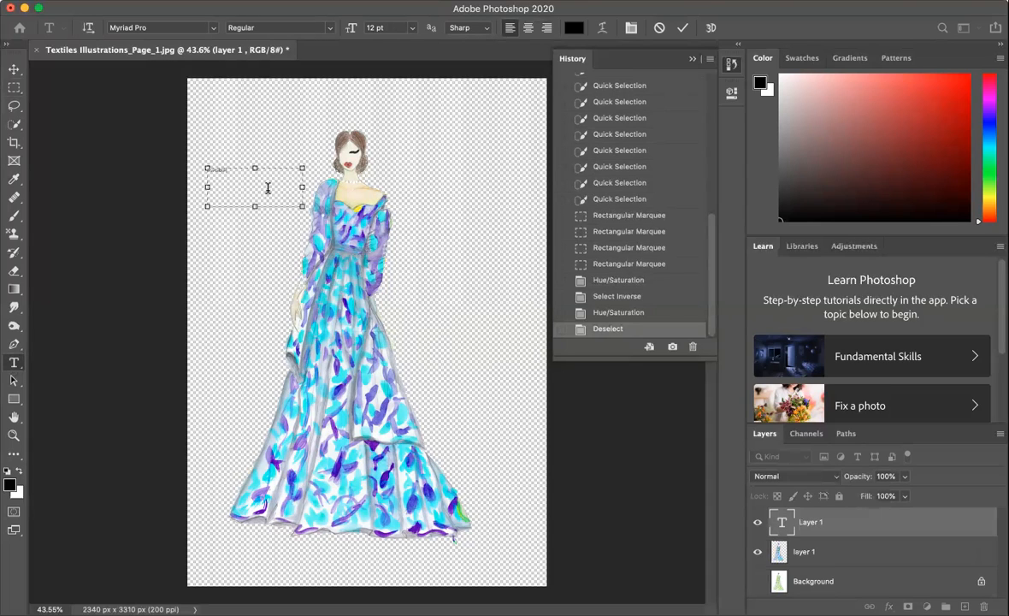
Step: Set the "Invisible zip" text's size to 24 pt and commit the text
left_click_drag(230, 169, 179, 152)
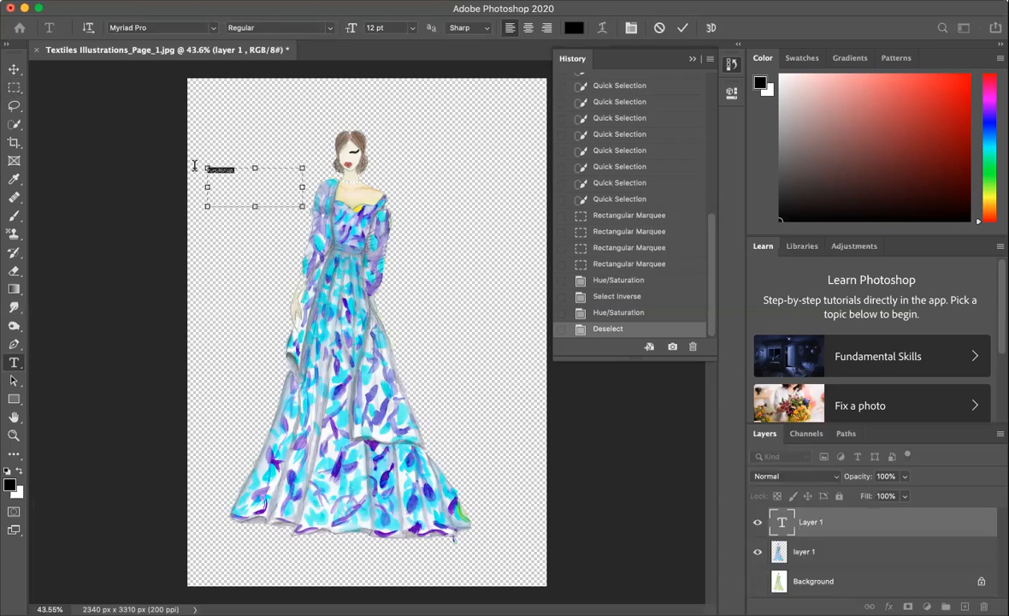
left_click(411, 32)
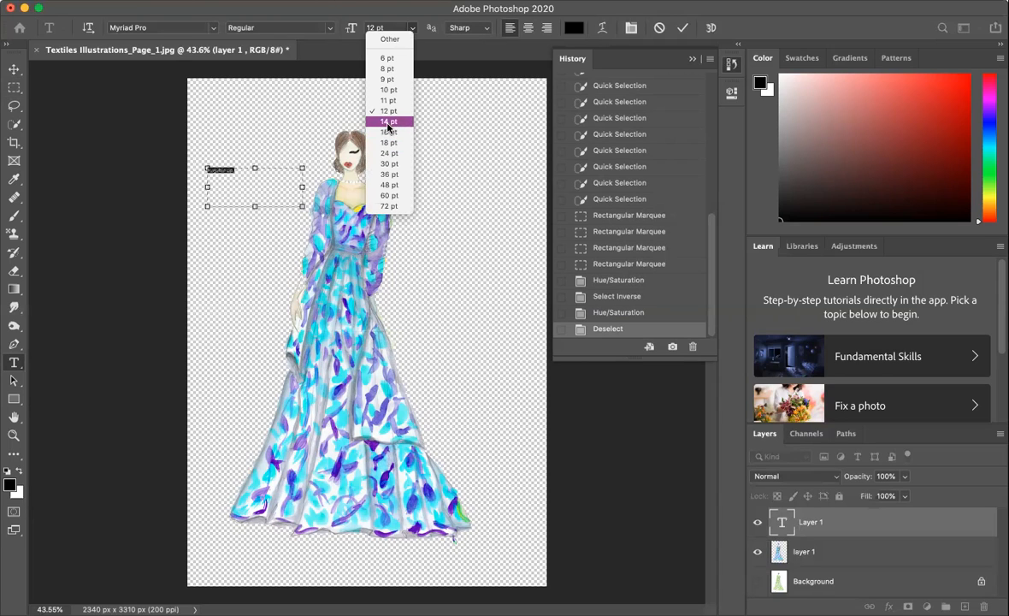
left_click(388, 121)
left_click(411, 28)
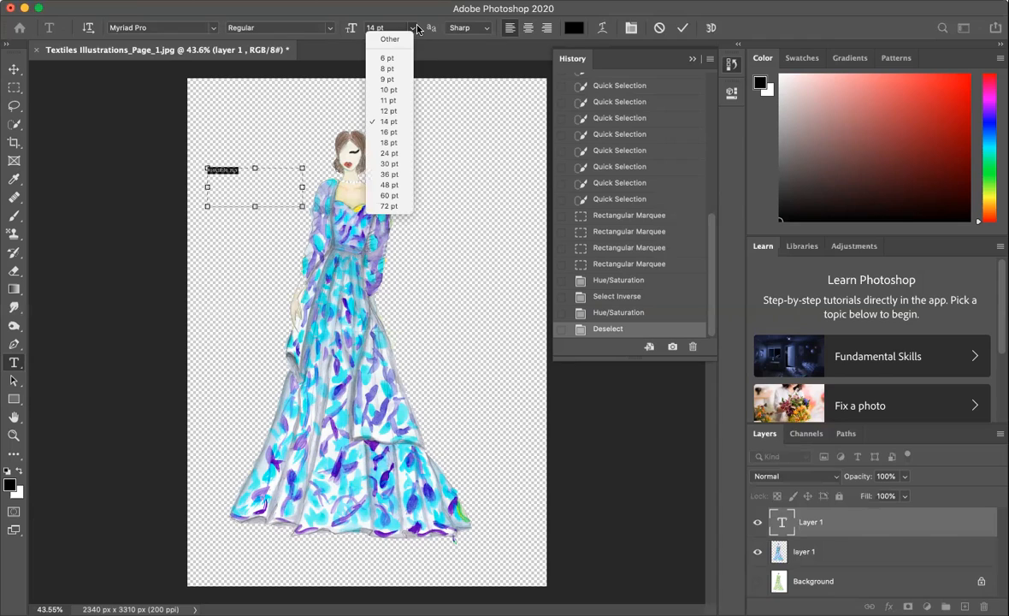
left_click(395, 154)
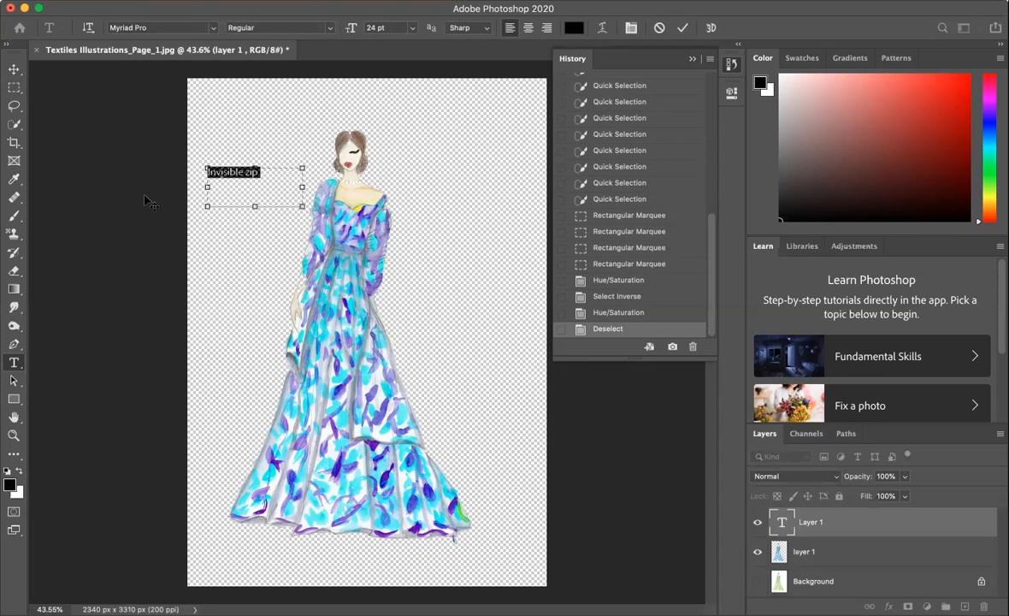
left_click(13, 90)
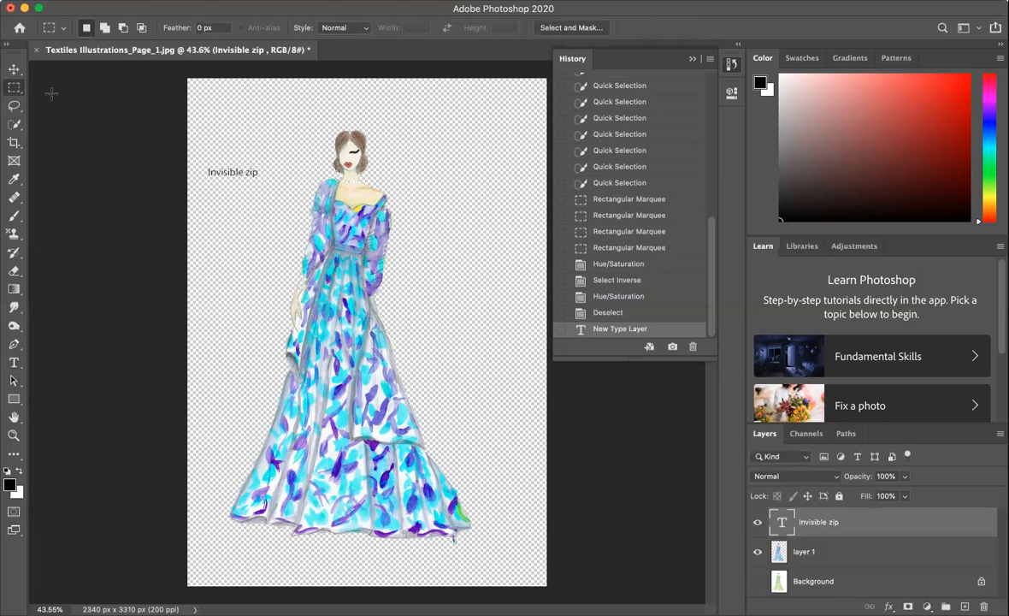
Step: Move the "Invisible zip" label closer to the sleeve, and step back in the history to Deselect, undoing the text layer
left_click(14, 69)
left_click_drag(248, 171, 266, 207)
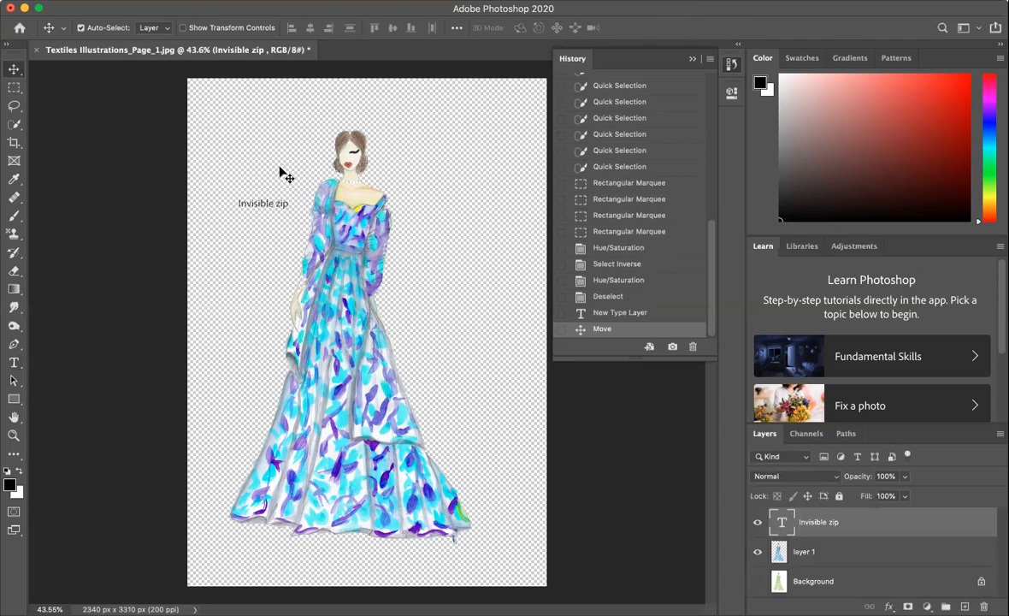
left_click(251, 197)
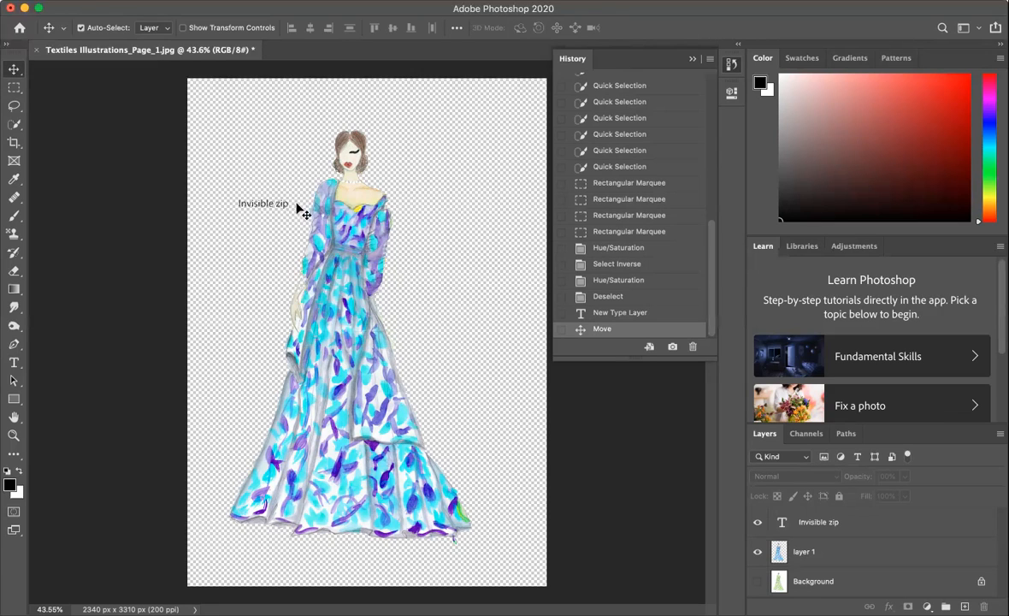
left_click(622, 299)
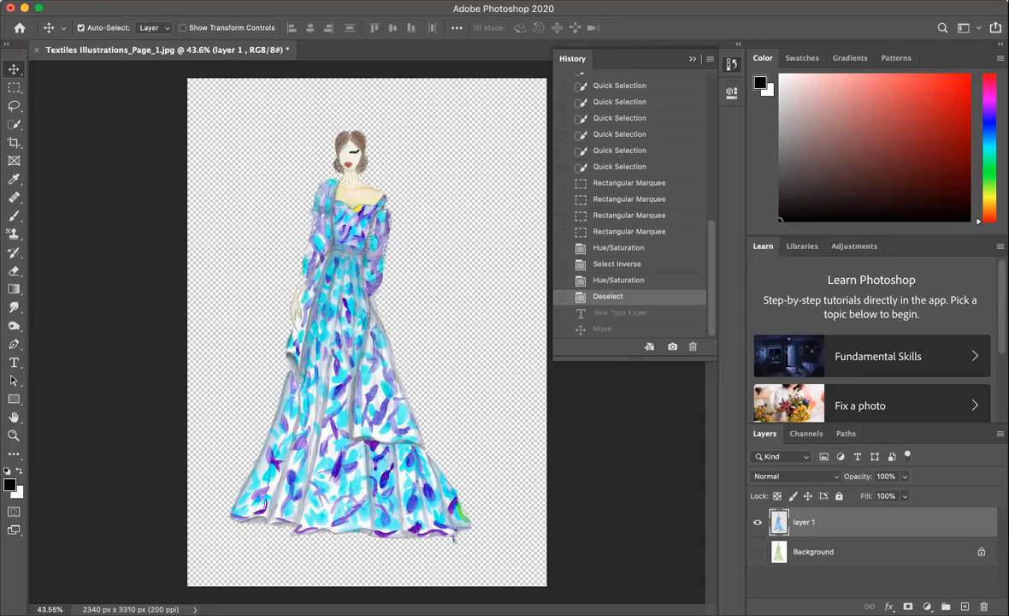
Step: Save the illustration to the Desktop as Textiles Illustrations_Page_1.psd in Photoshop format, with layers and Maximize Compatibility on
left_click(108, 0)
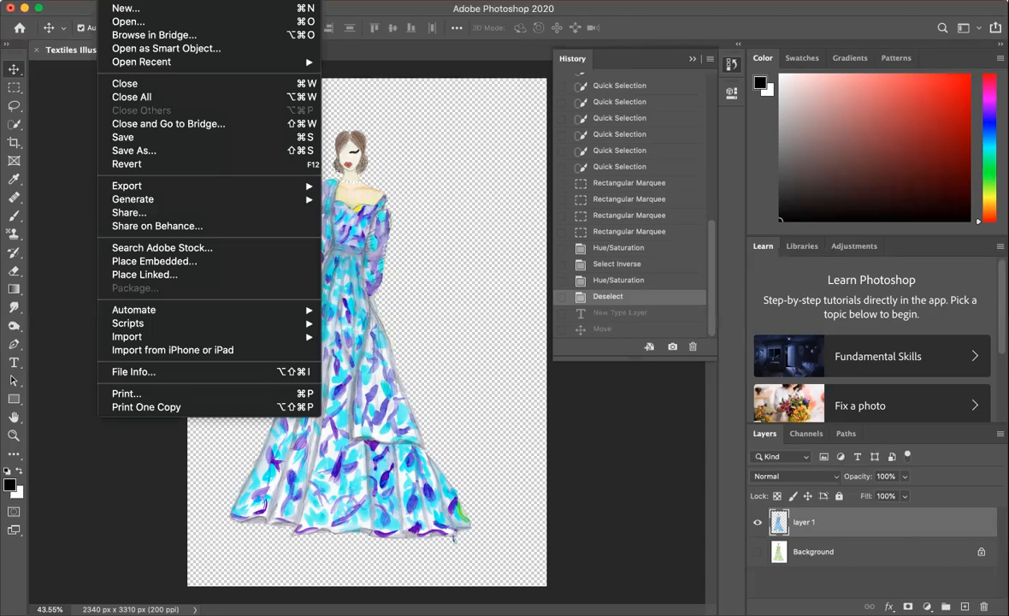
left_click(196, 156)
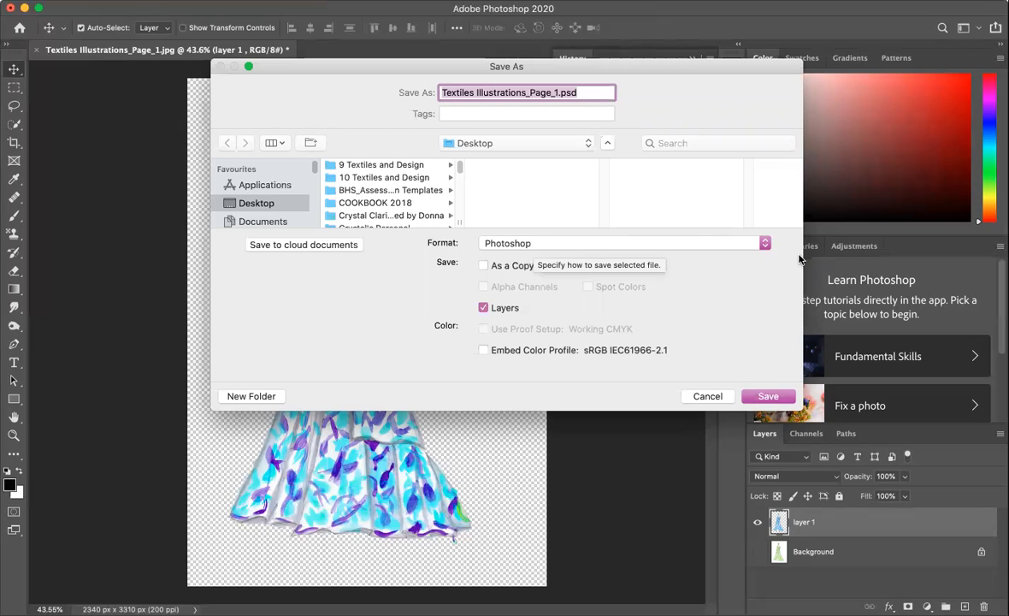
left_click(757, 246)
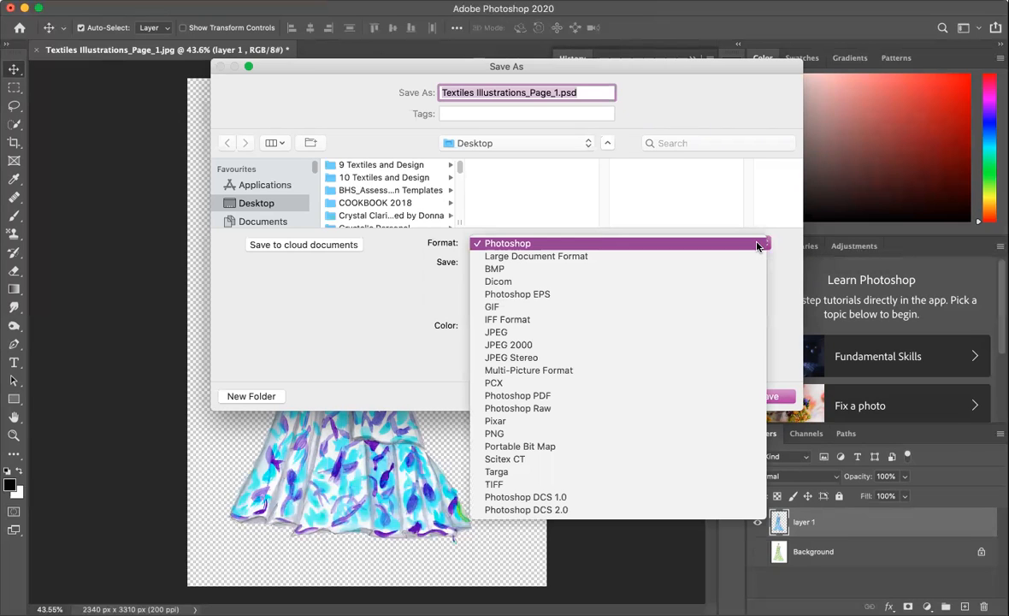
left_click(784, 250)
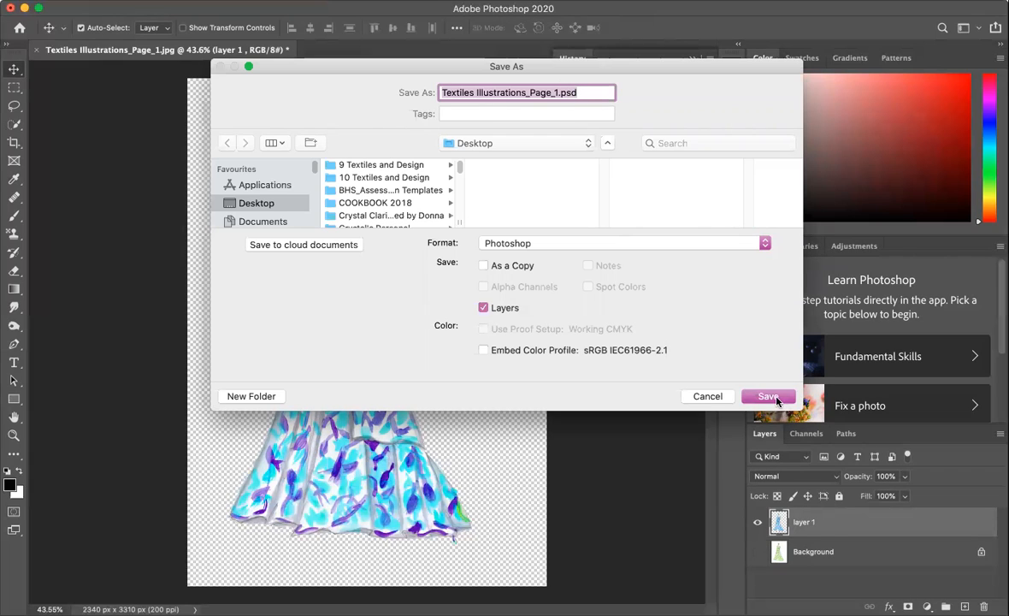
left_click(768, 397)
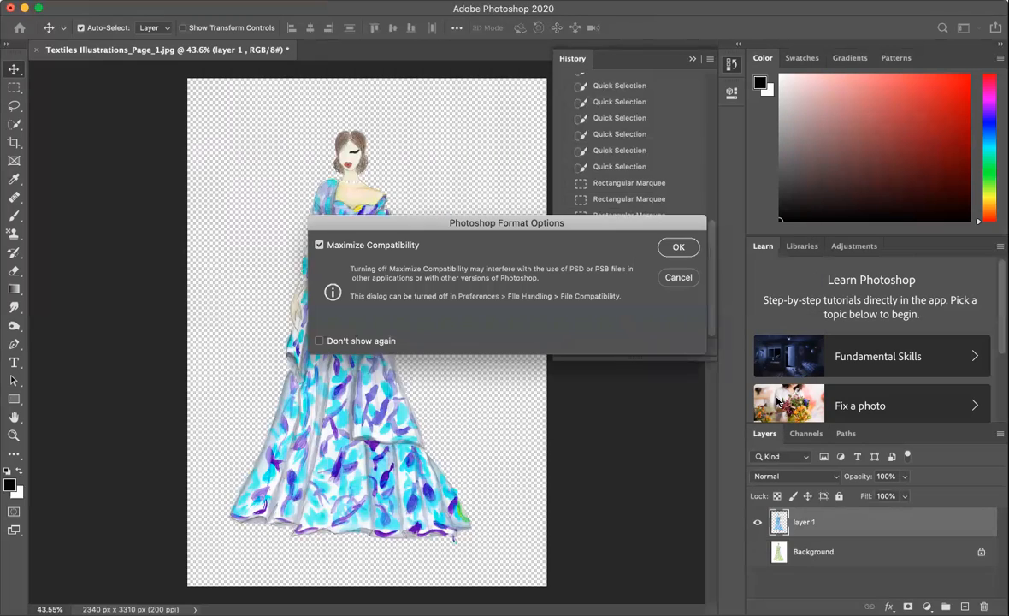
left_click(677, 248)
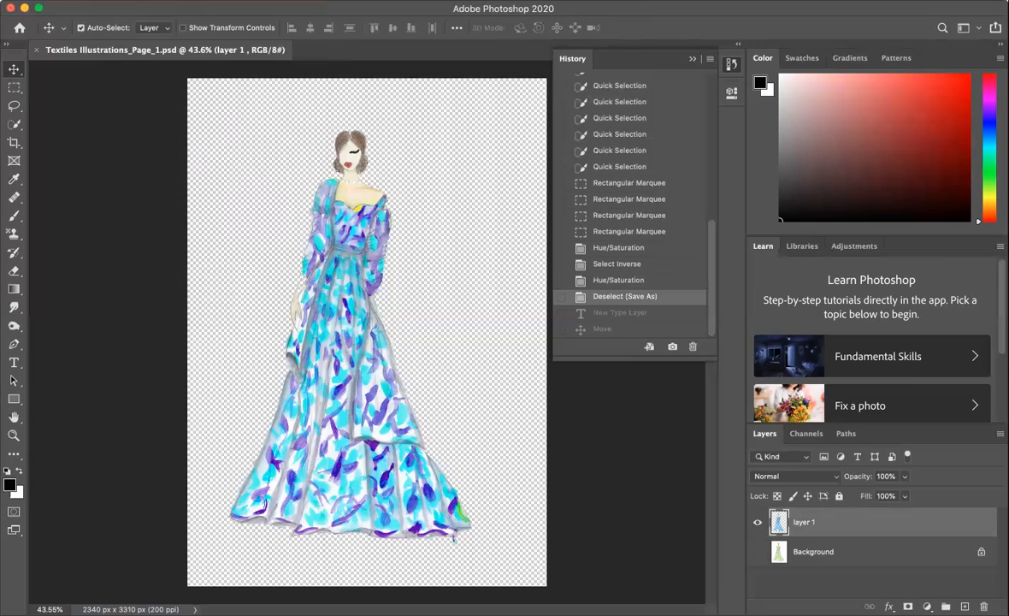
Step: Start a Save As of the illustration to the Desktop with JPEG as the format
left_click(110, 1)
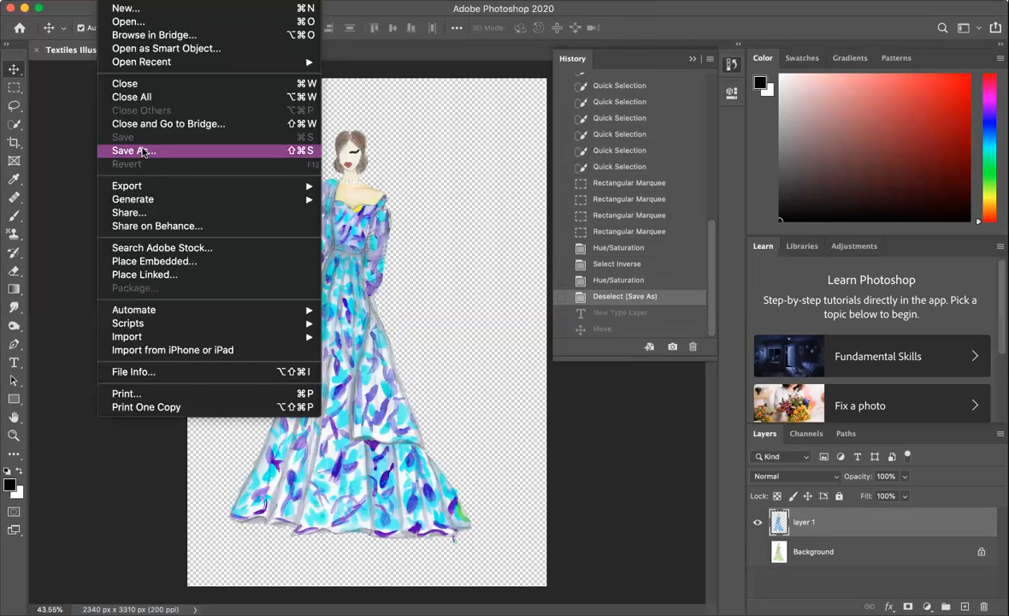
mouse_move(144, 186)
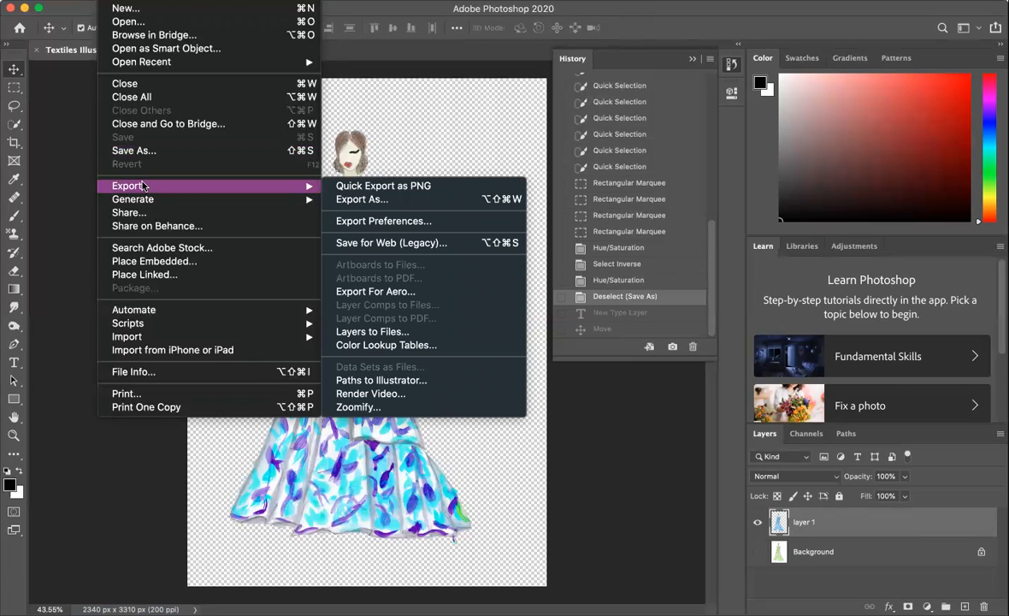
left_click(133, 151)
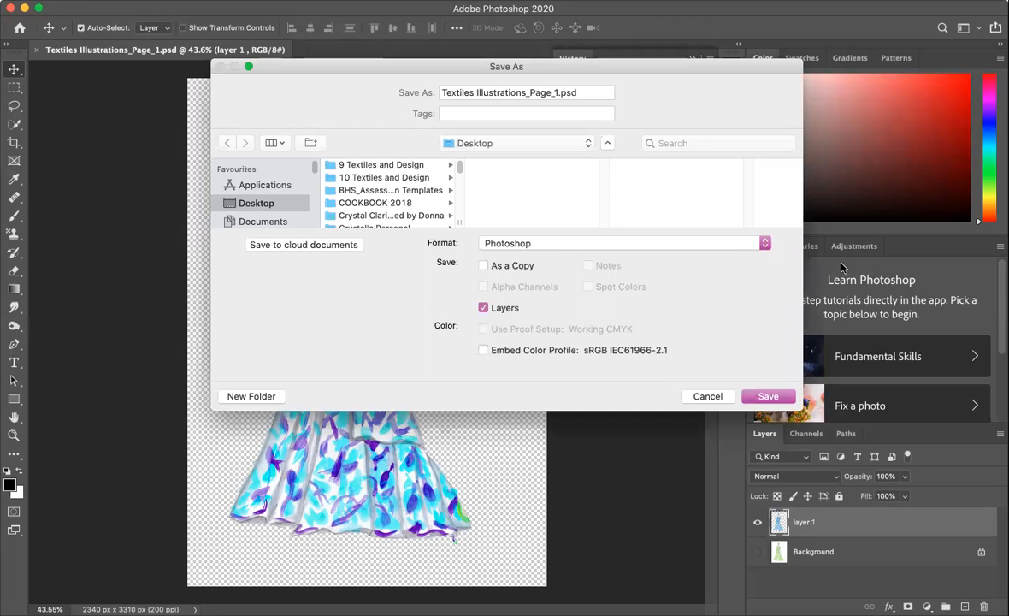
left_click(766, 244)
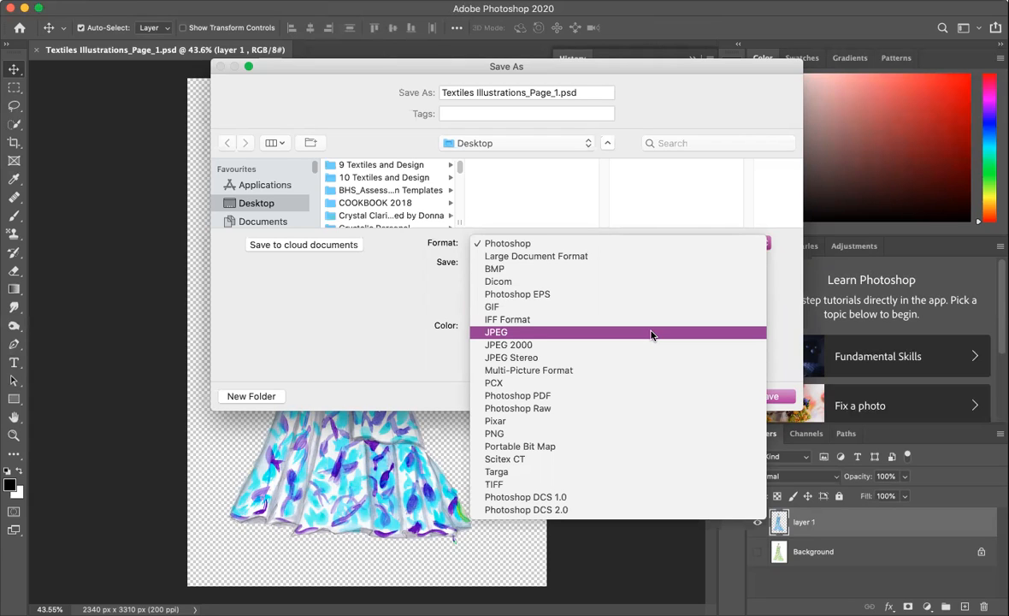
left_click(650, 49)
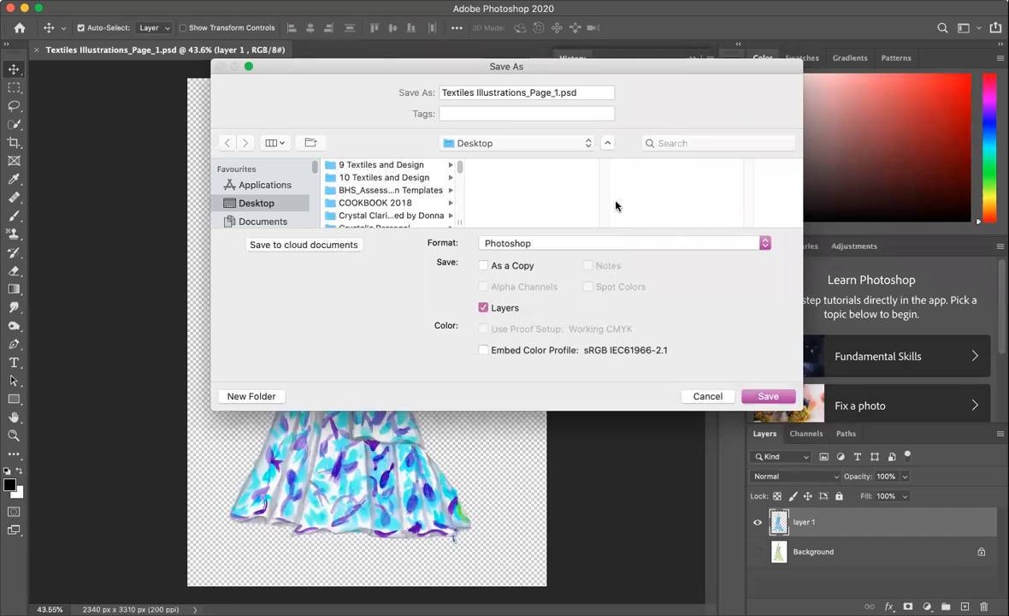
left_click(622, 243)
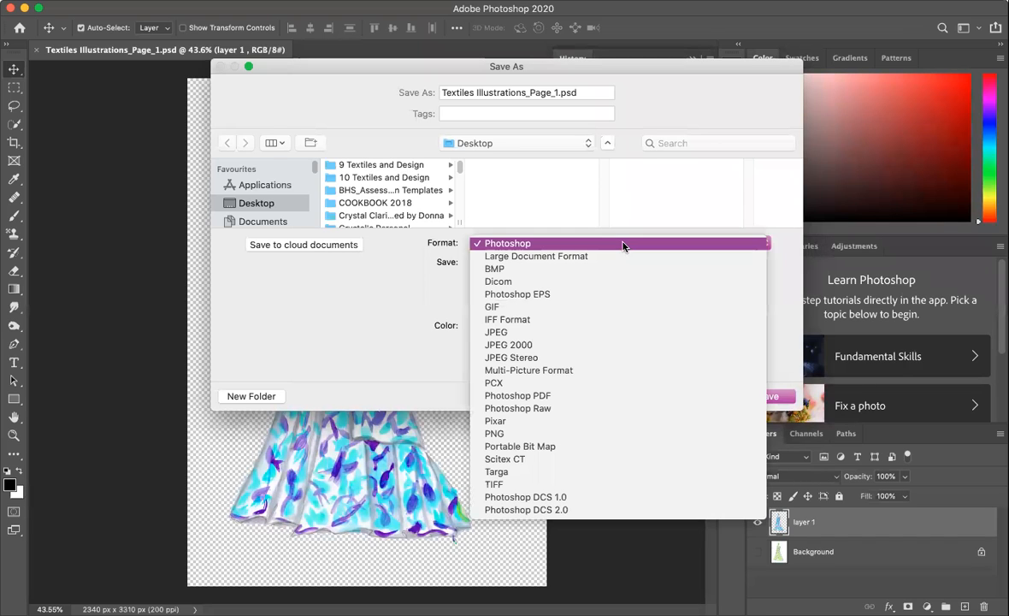
left_click(602, 335)
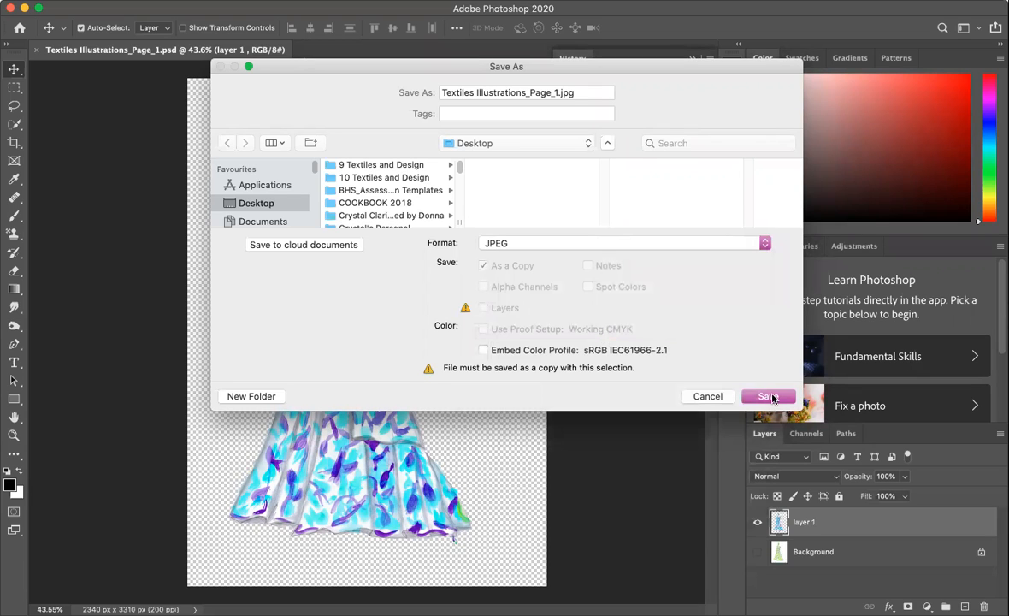
Step: Decline replacing the existing JPEG, edit the file name while keeping the .jpg extension, and save the copy
left_click(769, 396)
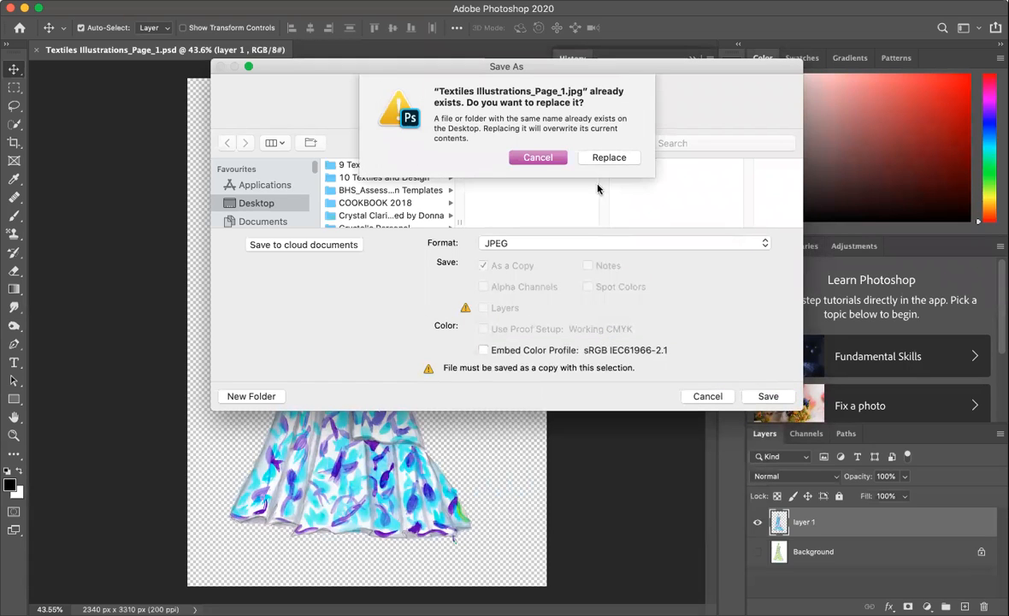
left_click(539, 158)
left_click(579, 92)
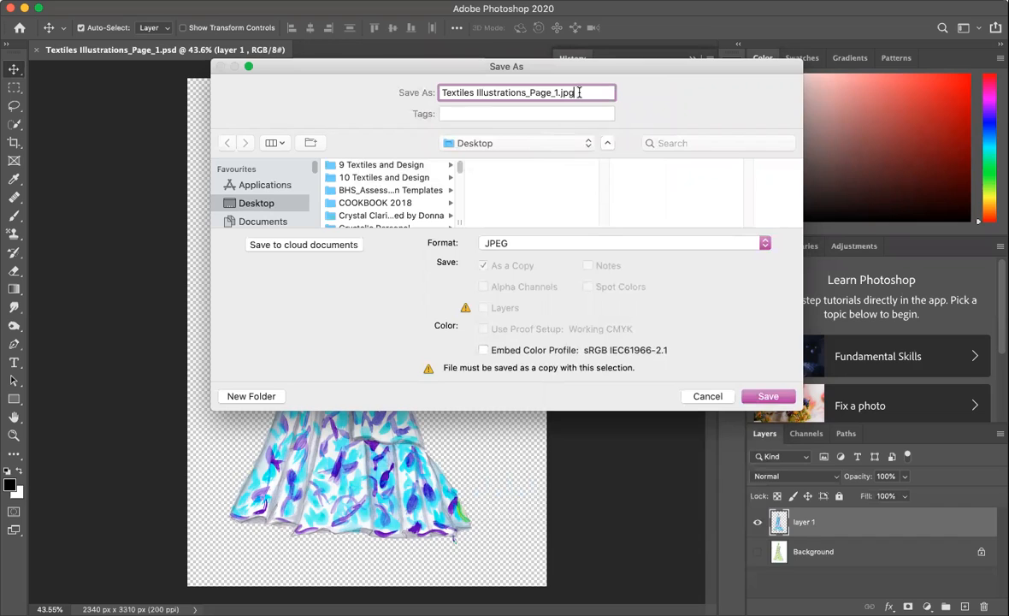
key("BackSpace")
type(".jpg")
key("Return")
left_click(589, 142)
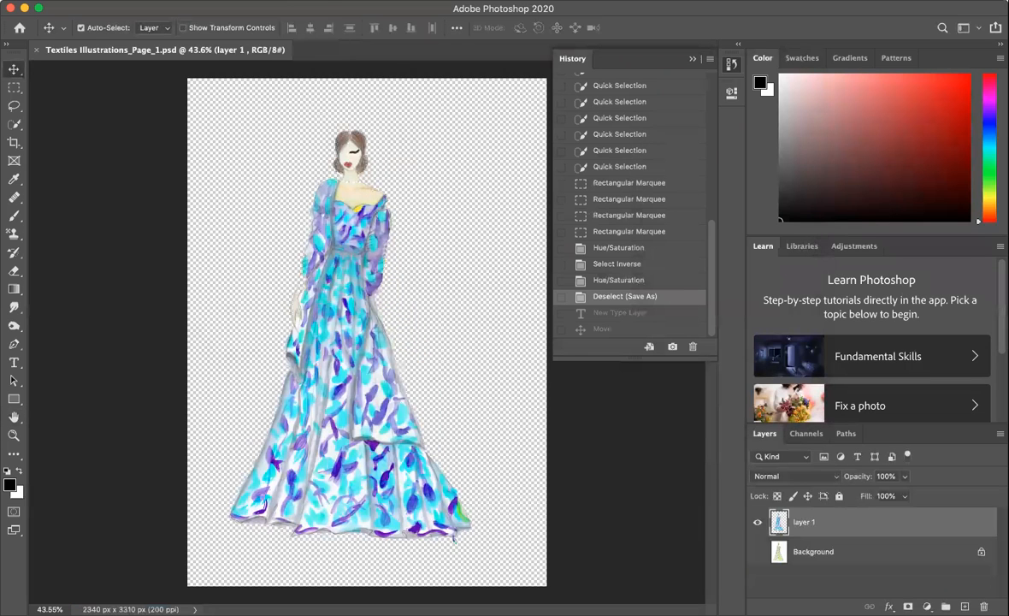
Step: Save a PNG copy to the Desktop as Textiles Illustrations_Page_1.png with the Large file size (Fastest saving) option
left_click(120, 1)
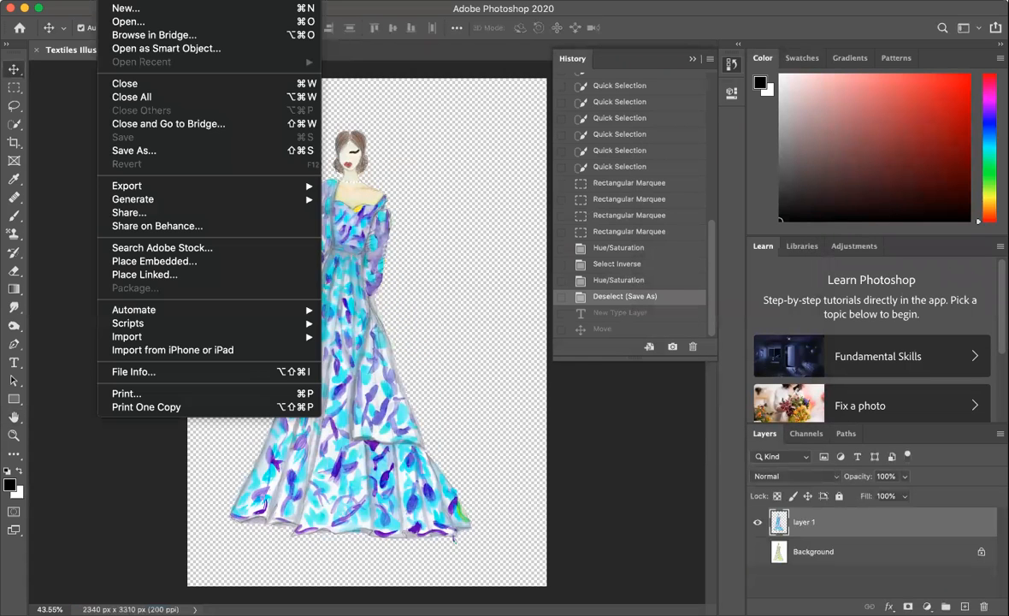
left_click(149, 151)
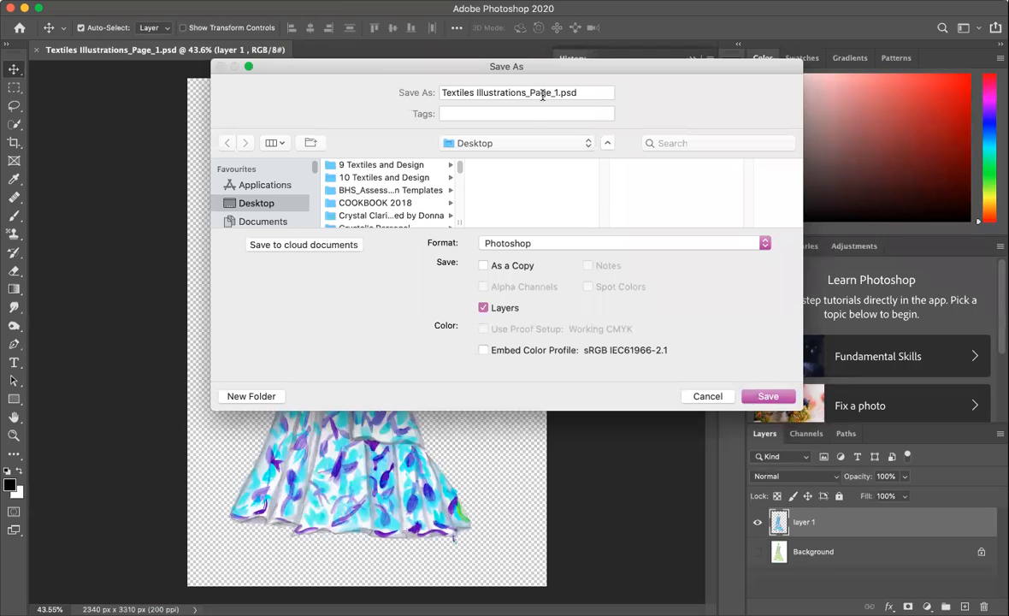
left_click(583, 243)
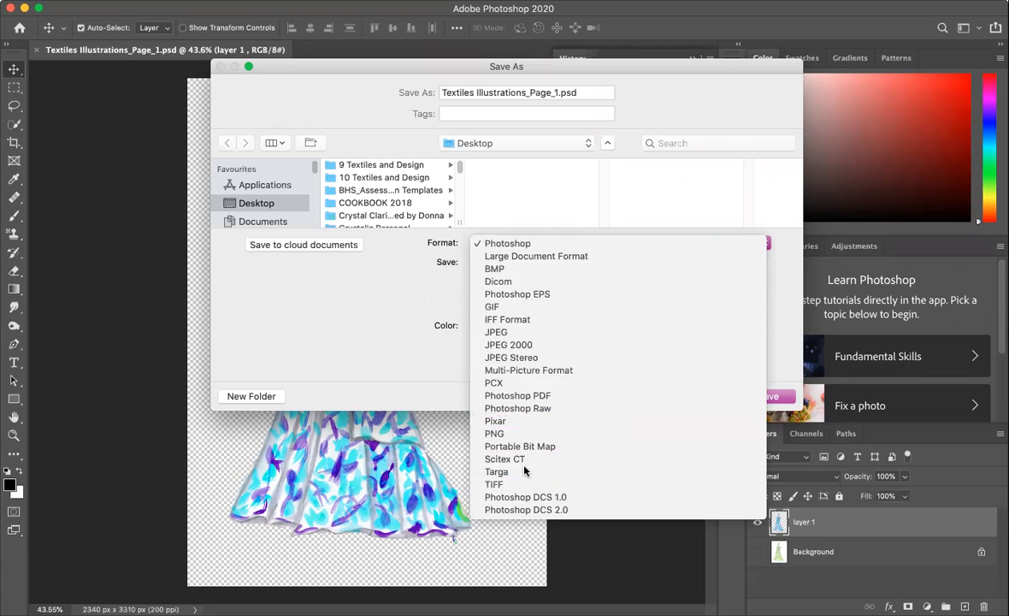
left_click(505, 434)
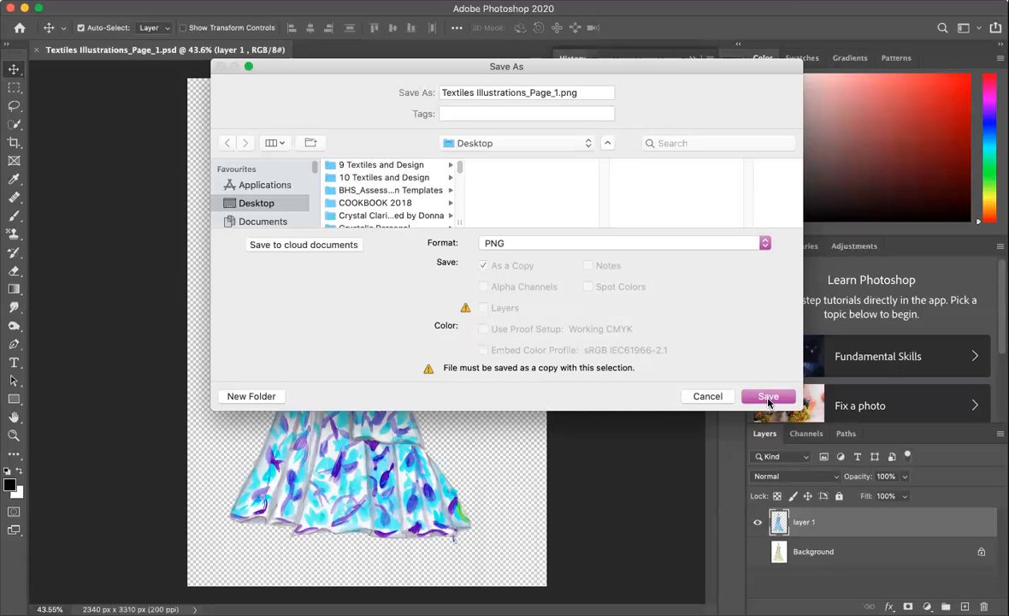
left_click(767, 399)
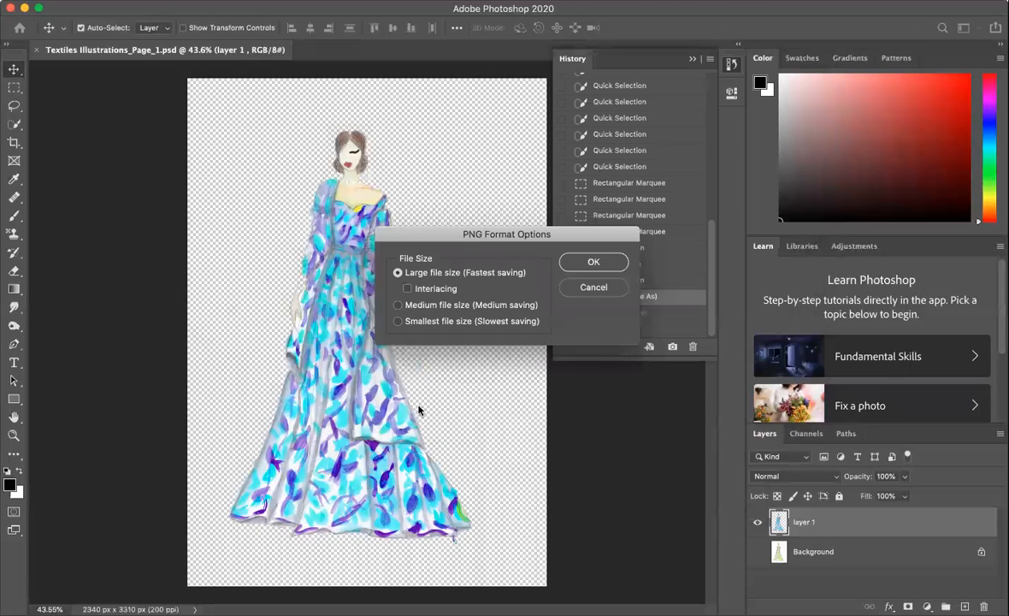
left_click(596, 261)
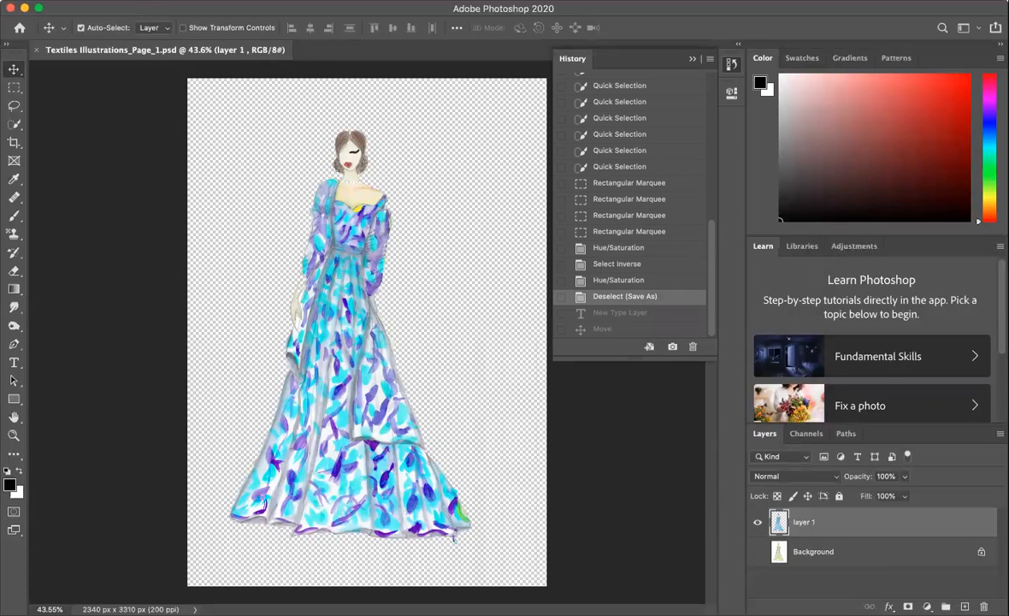
Step: Save the illustration as a layered TIFF with no image compression, interleaved pixel order, IBM PC byte order and RLE layer compression
left_click(111, 0)
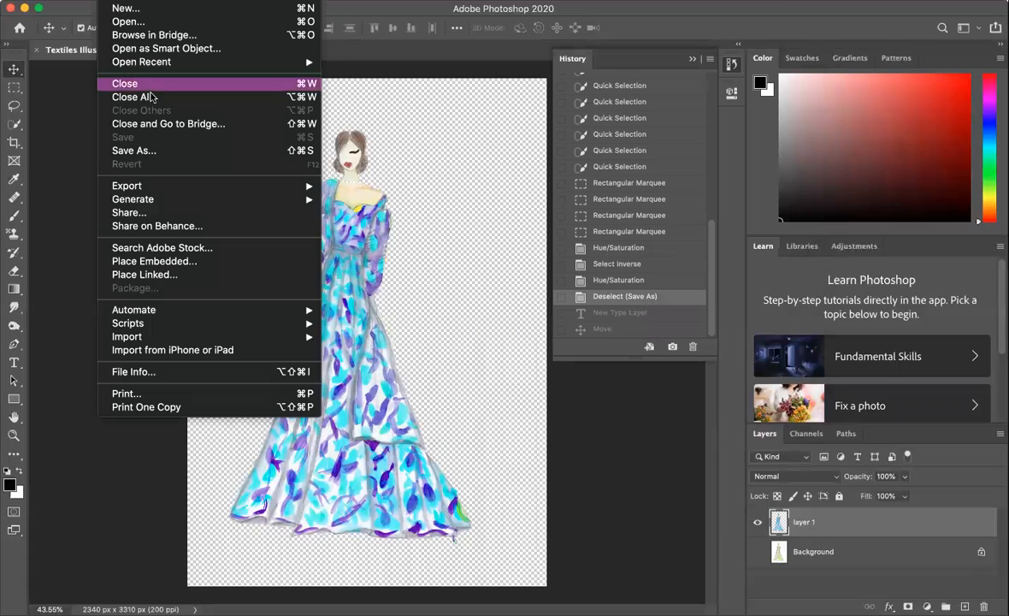
left_click(270, 152)
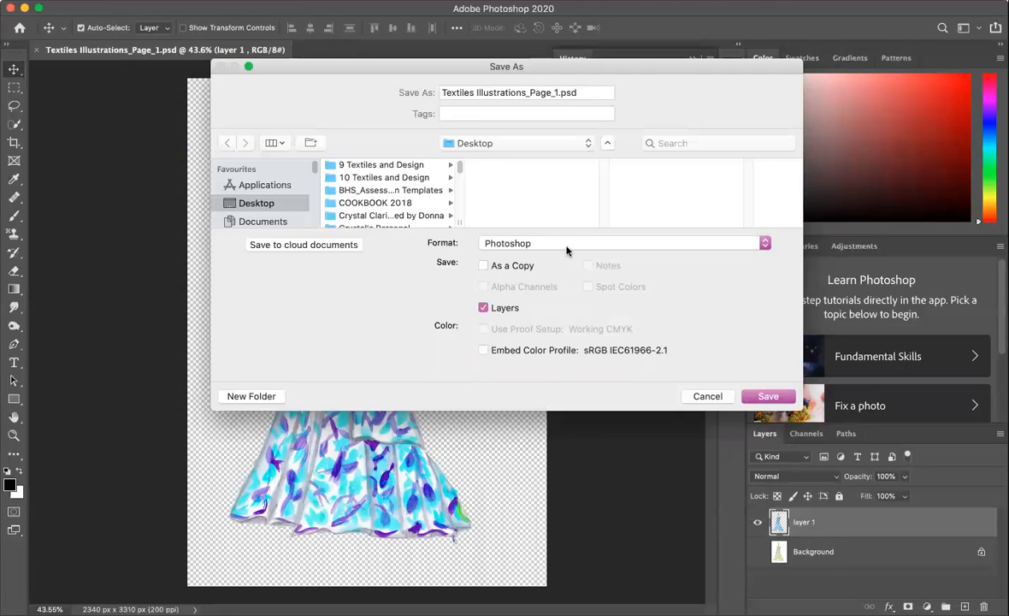
left_click(567, 246)
left_click(565, 484)
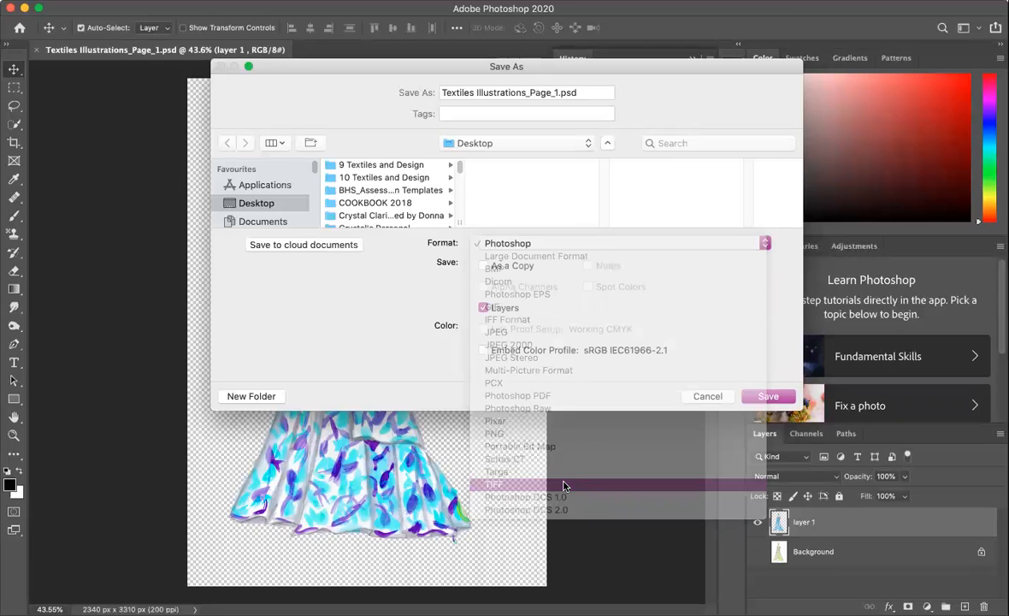
left_click(769, 397)
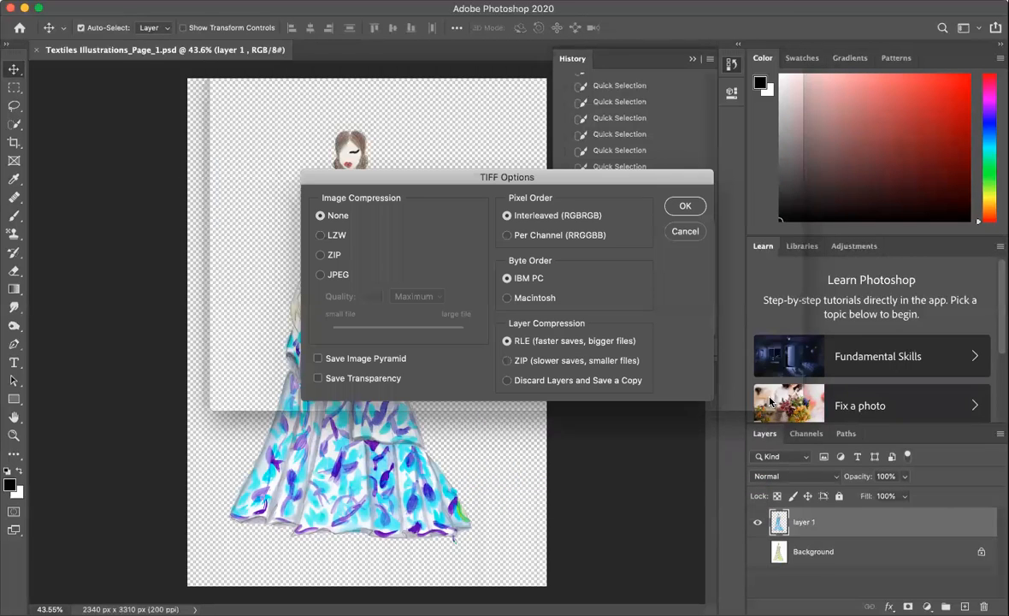
left_click(672, 203)
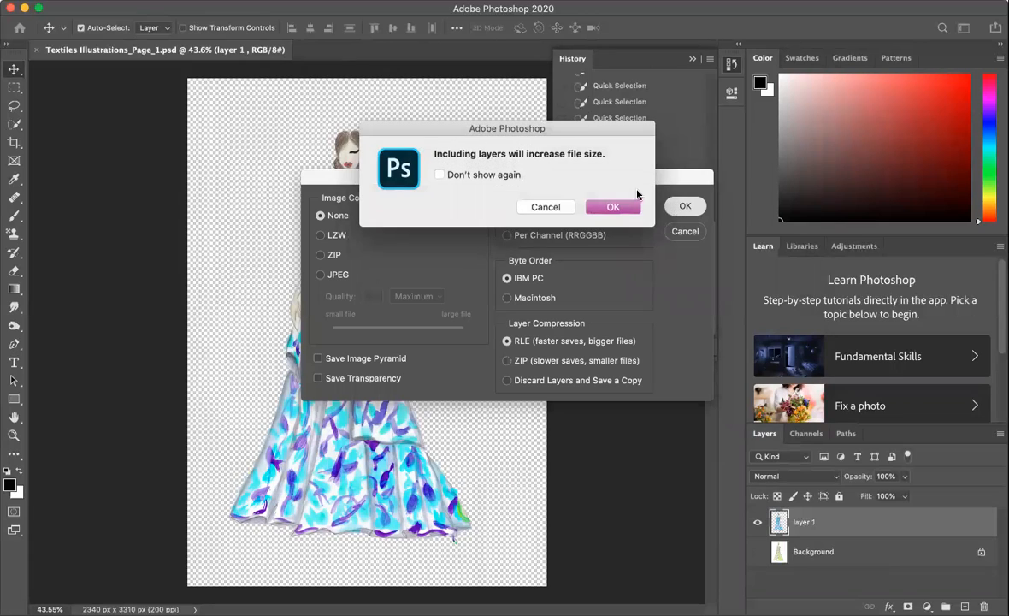
left_click(613, 209)
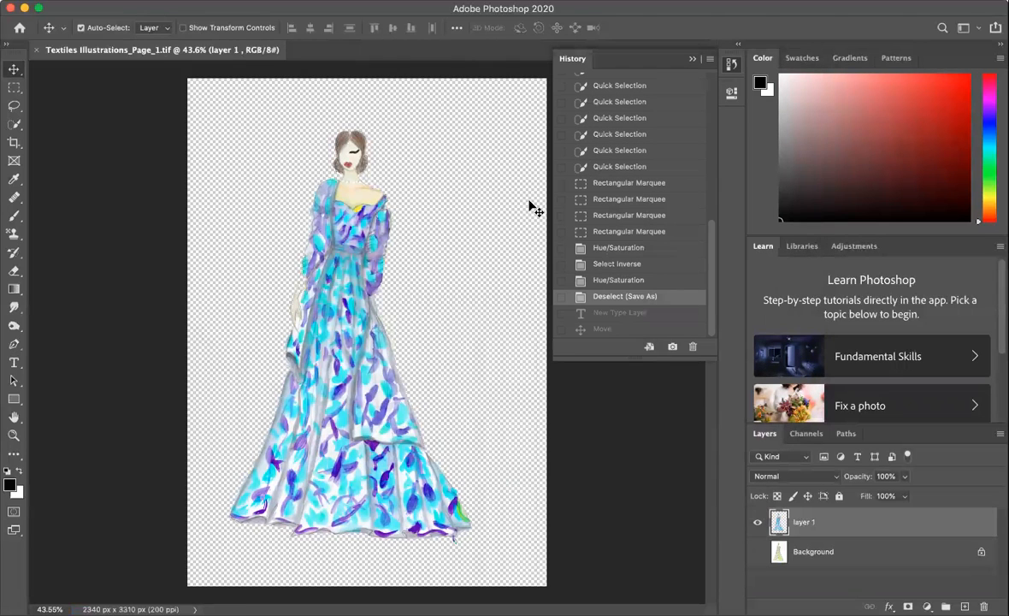